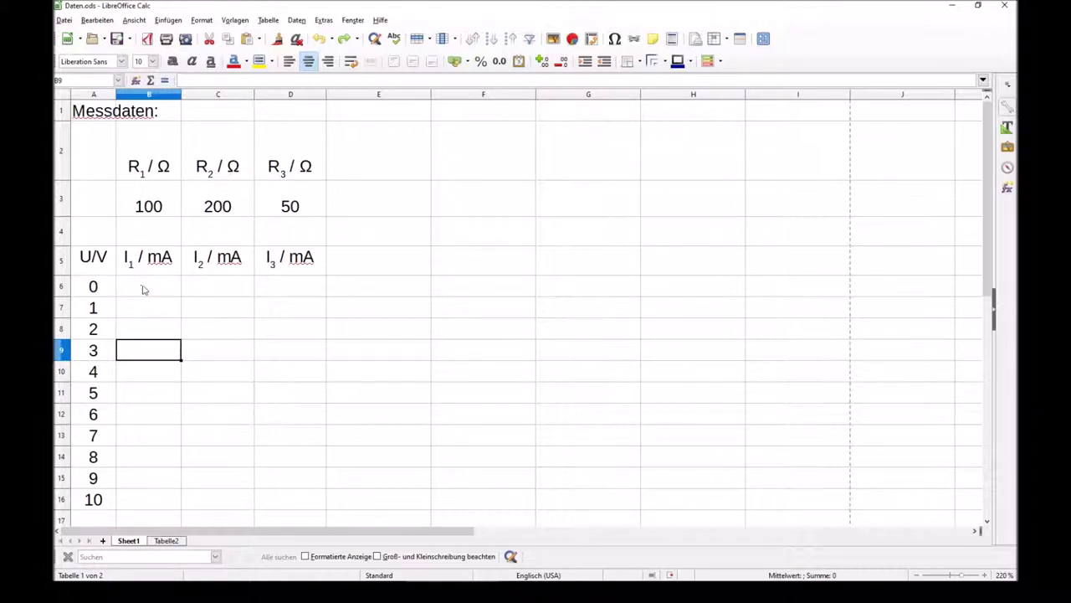
# Enter the formula =A6/B3 in cell B6 to calculate the current I1 at 0 V.
pyautogui.click(143, 290)
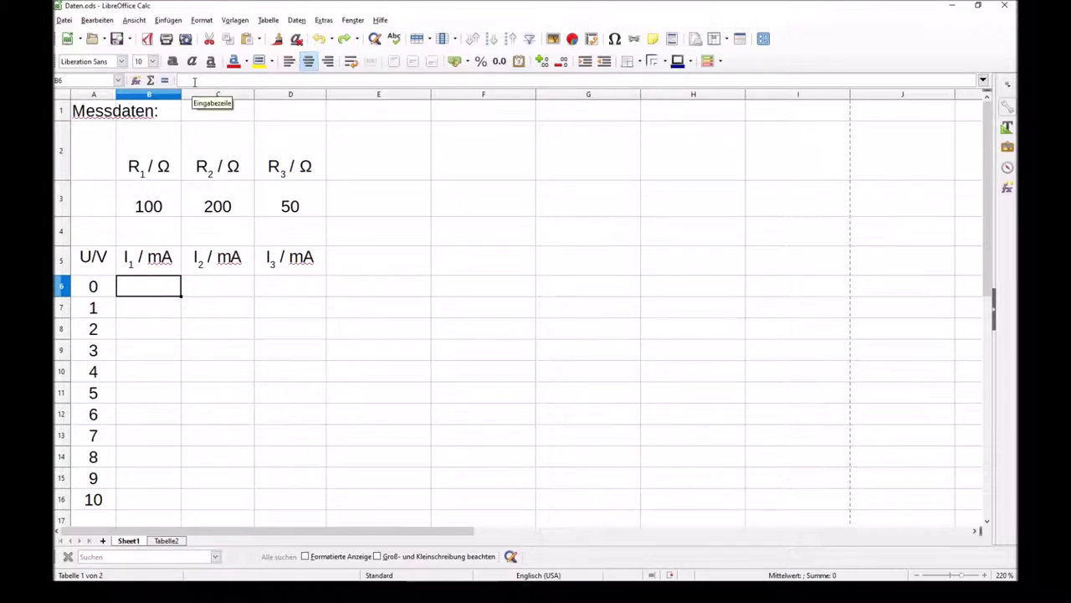
pyautogui.doubleClick(152, 288)
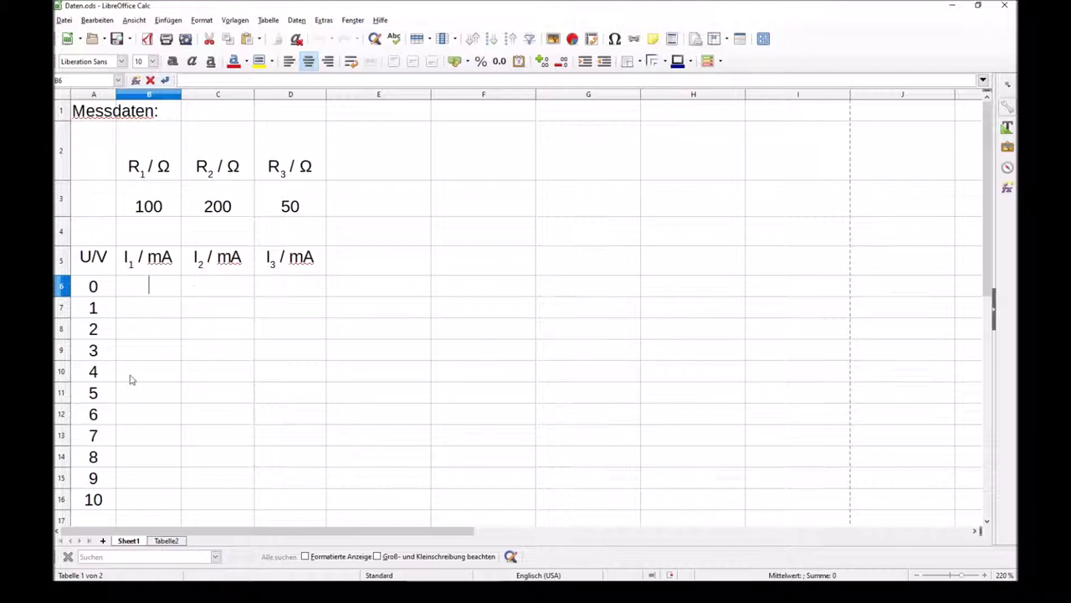
pyautogui.write('=')
pyautogui.click(95, 286)
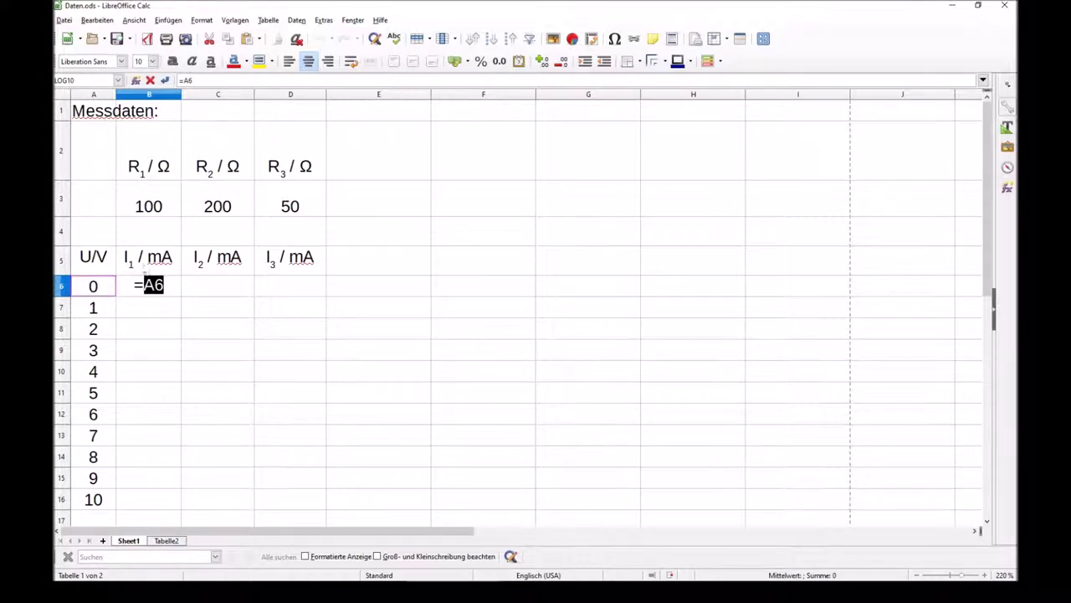
pyautogui.press('Right')
pyautogui.write('/')
pyautogui.click(156, 210)
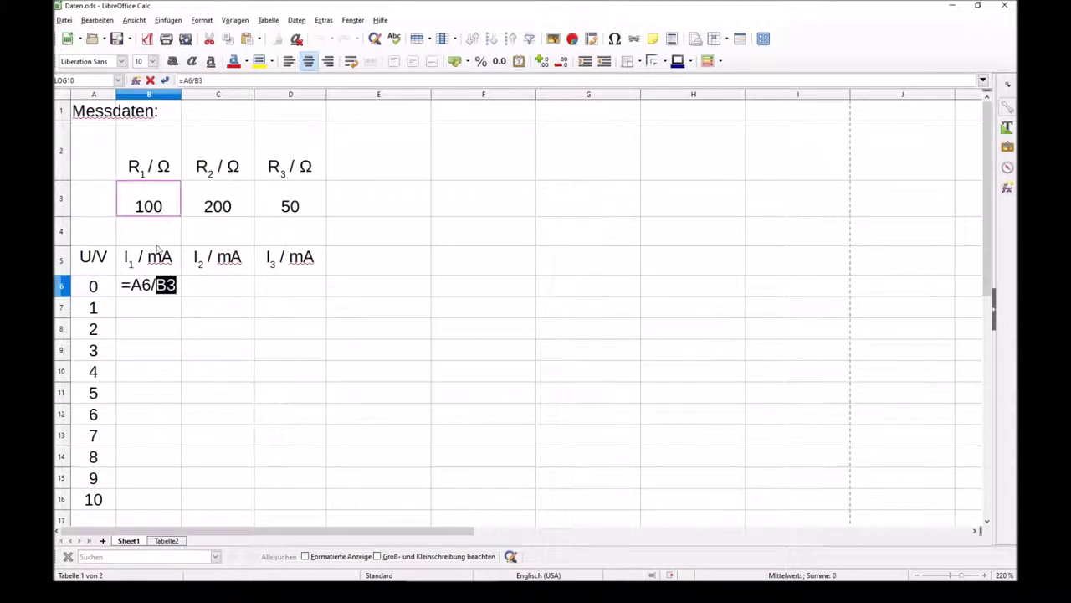
pyautogui.click(177, 286)
pyautogui.press('Return')
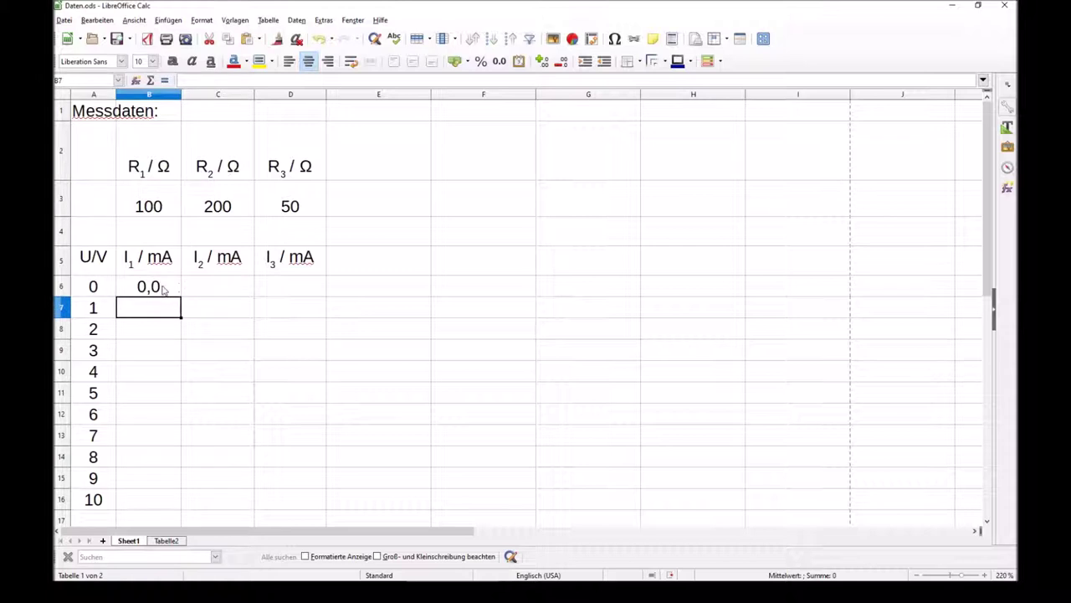
# Extend the formula in cell B6 to =A6/B3*1000 to convert the current to milliamperes.
pyautogui.click(177, 286)
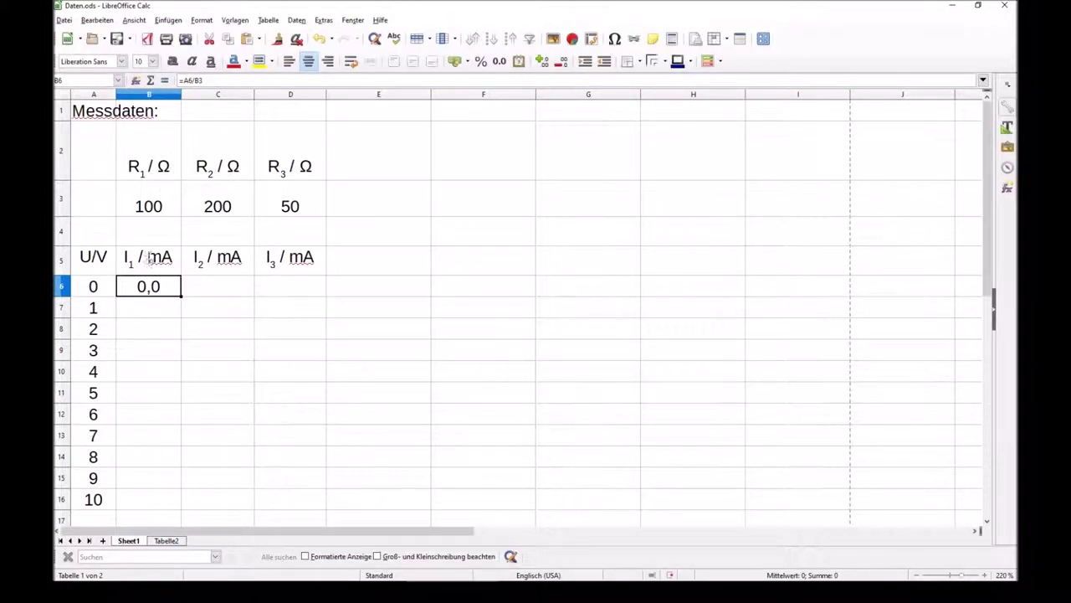
pyautogui.doubleClick(155, 287)
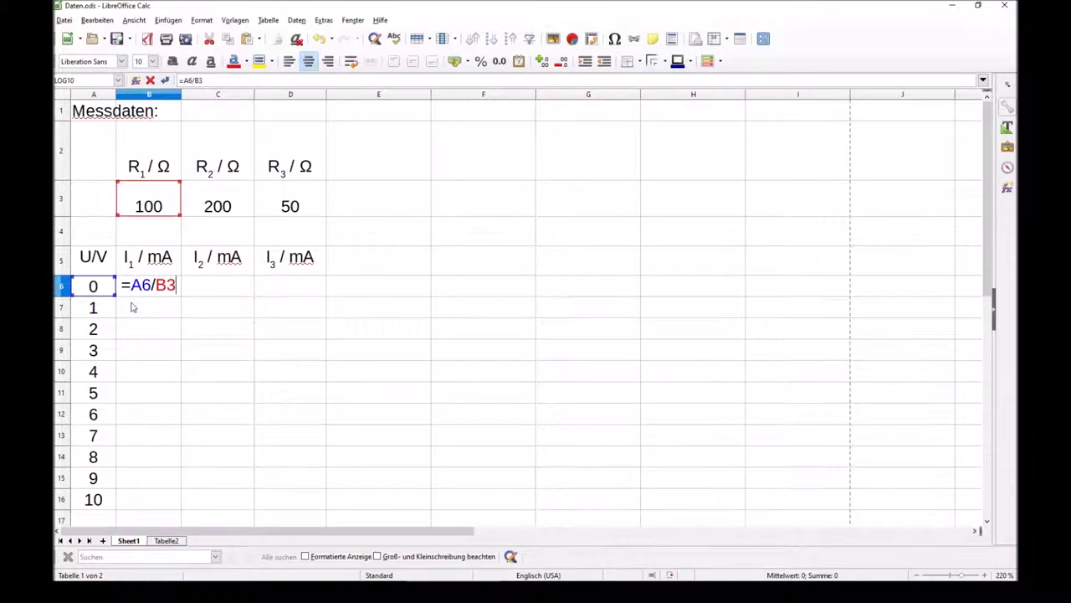
pyautogui.write('*1000')
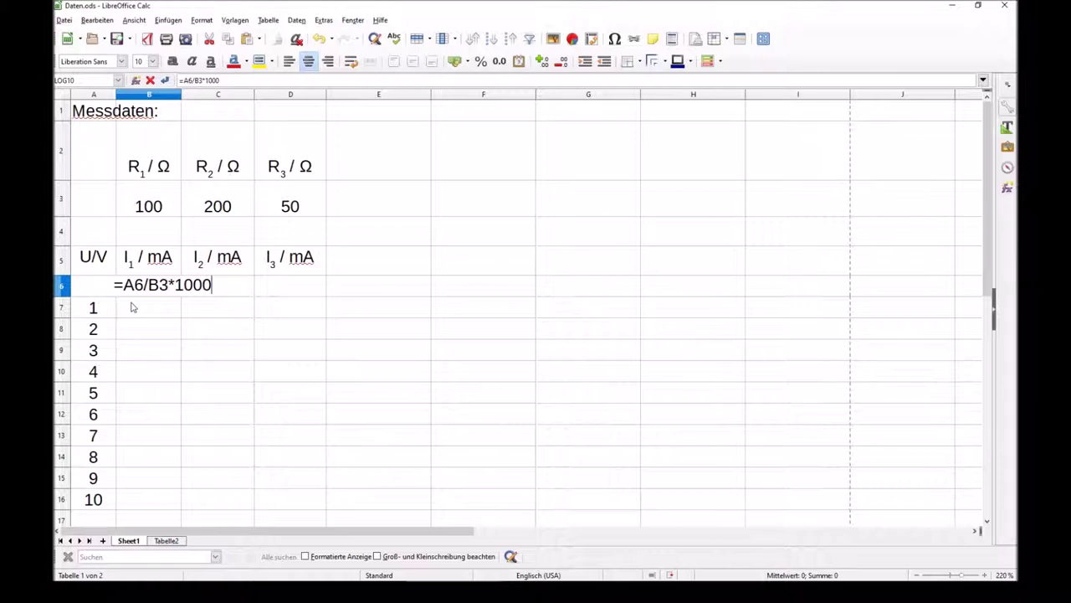
pyautogui.press('Return')
pyautogui.click(161, 287)
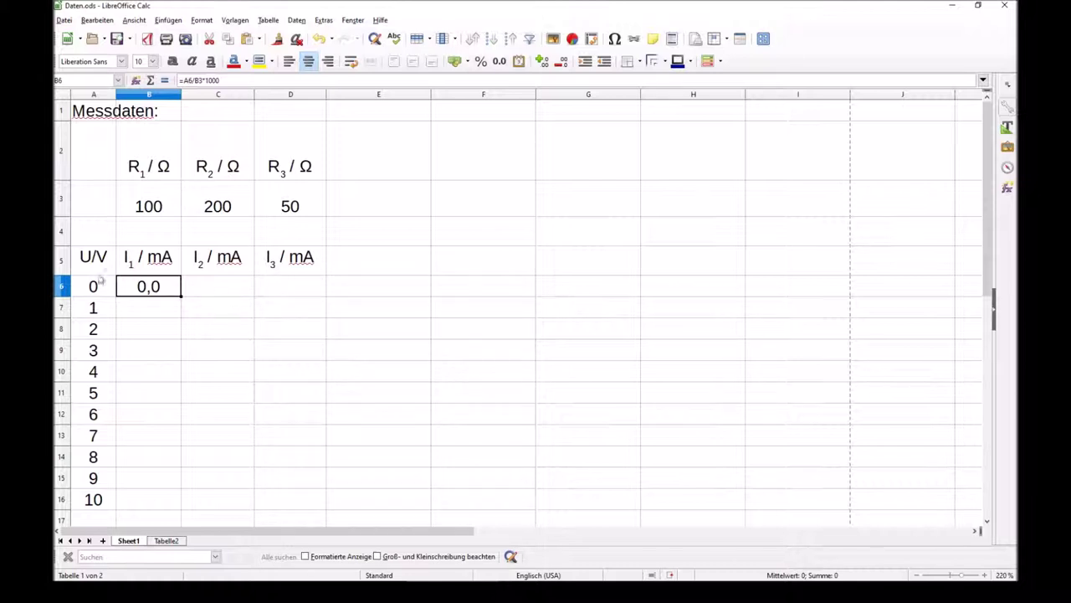
# Examine the empty I1 cells below B6 and the two cell references in B6's formula.
pyautogui.click(159, 308)
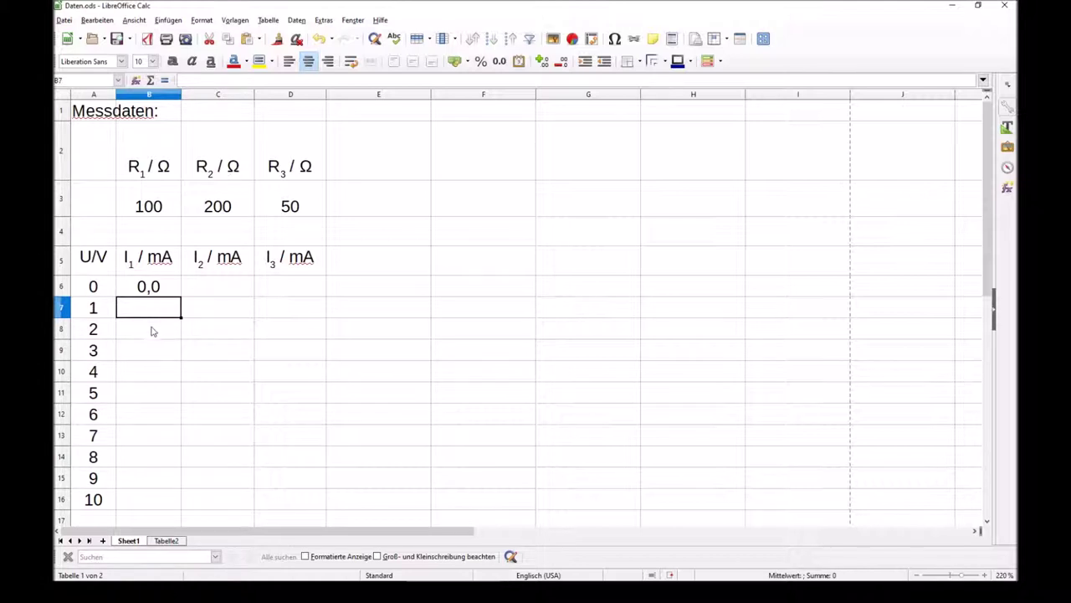
pyautogui.click(153, 329)
pyautogui.click(154, 350)
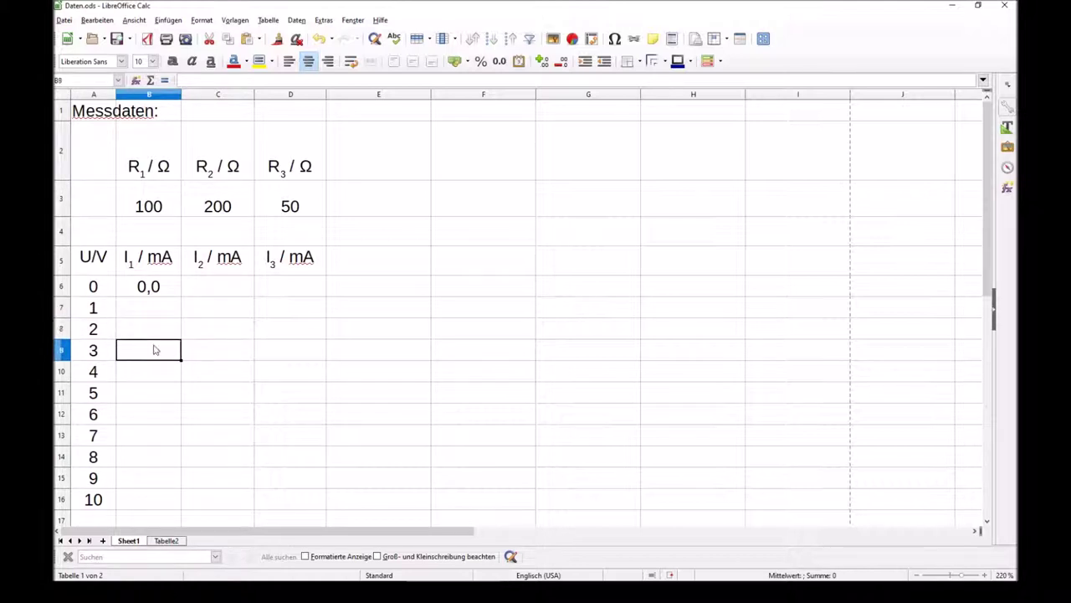
pyautogui.click(163, 293)
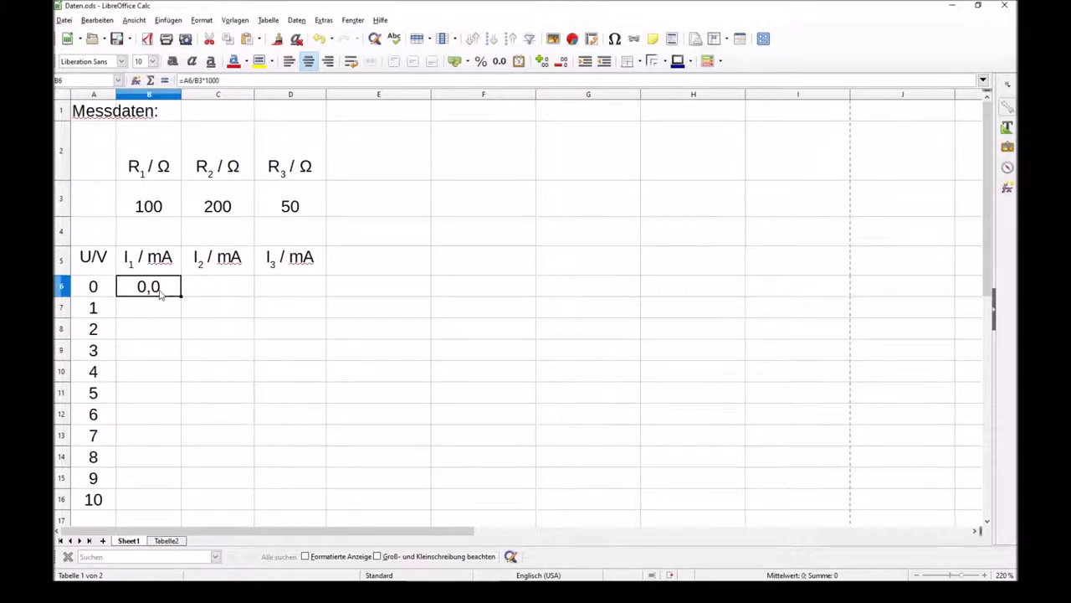
pyautogui.click(183, 81)
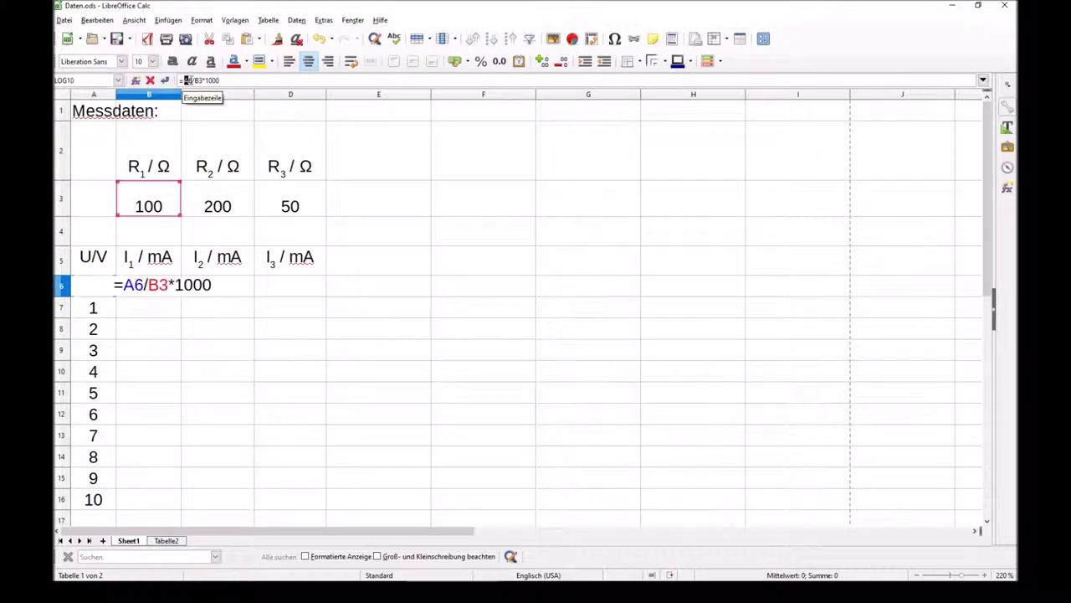
pyautogui.doubleClick(189, 80)
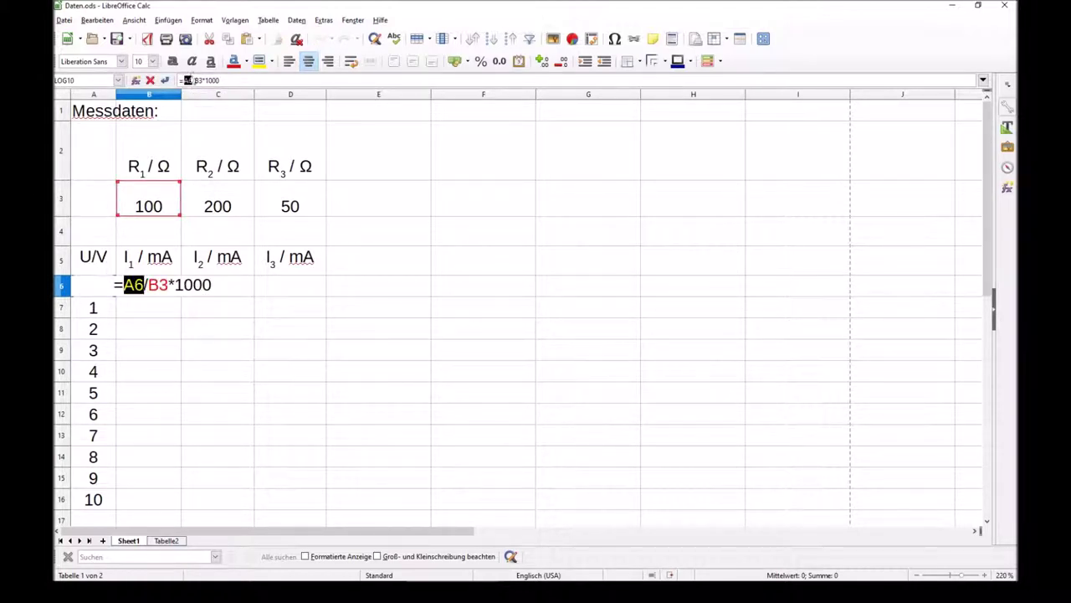
pyautogui.doubleClick(199, 79)
pyautogui.press('Return')
# Fill B6's formula across to C6 and D6 and compare the cell references in B6 and C6.
pyautogui.click(156, 288)
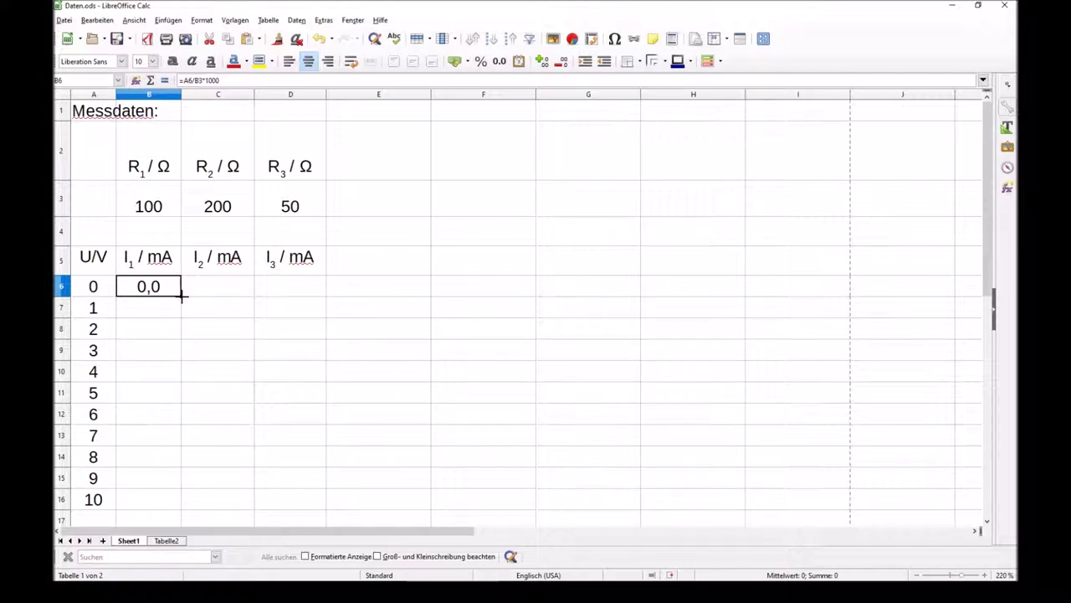
pyautogui.moveTo(181, 293); pyautogui.dragTo(303, 288)
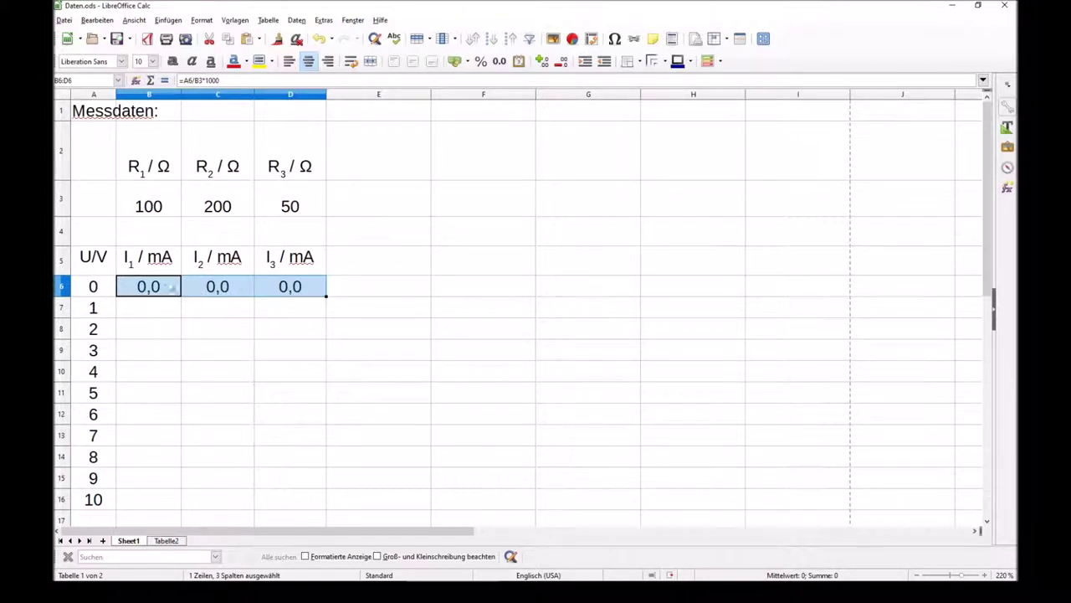
pyautogui.click(161, 288)
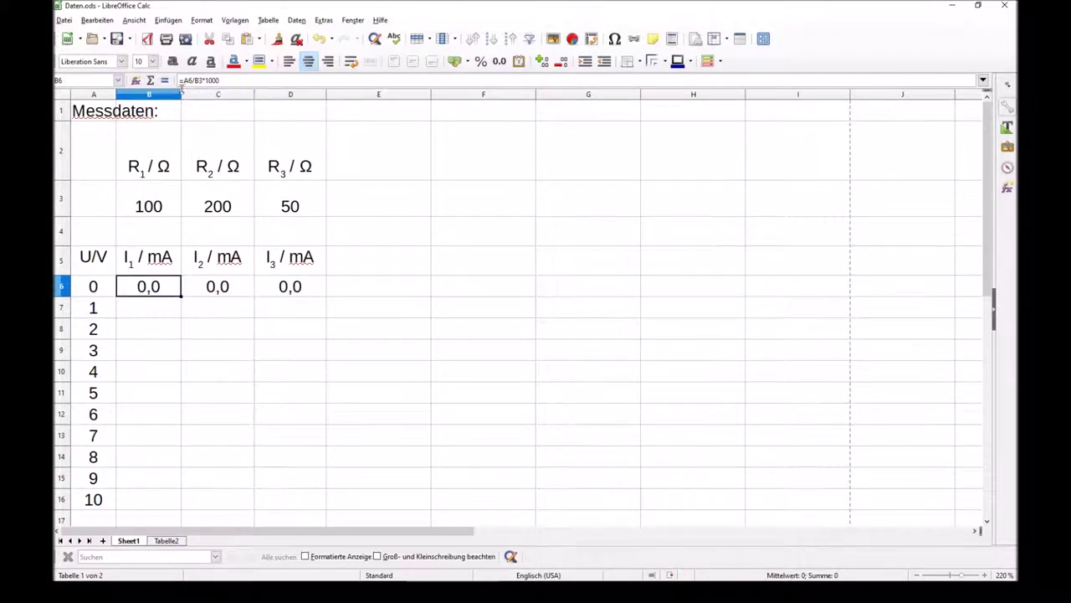
pyautogui.click(215, 289)
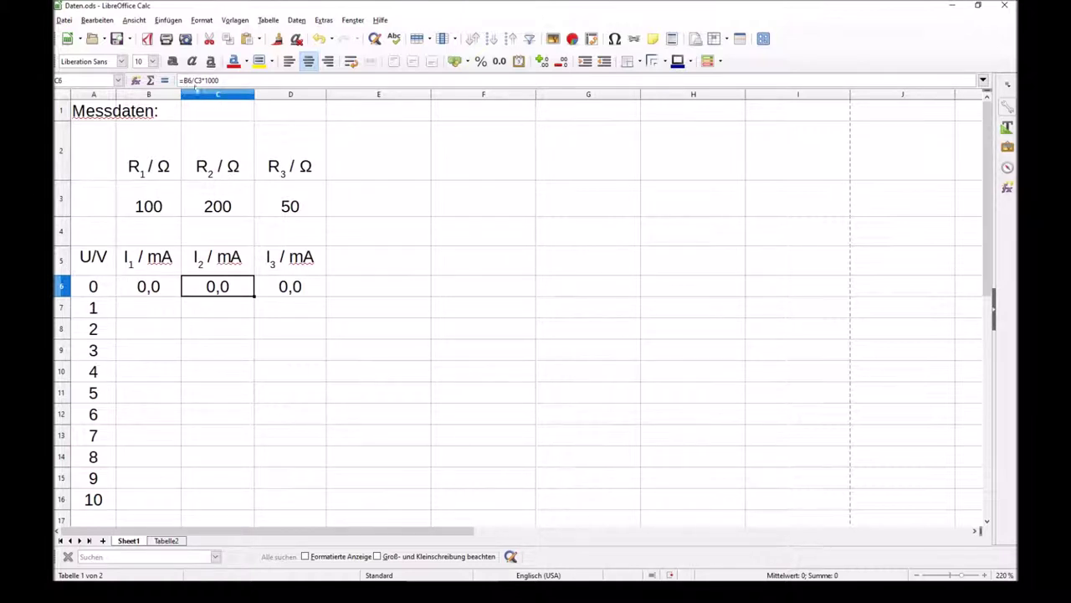
pyautogui.press('Left')
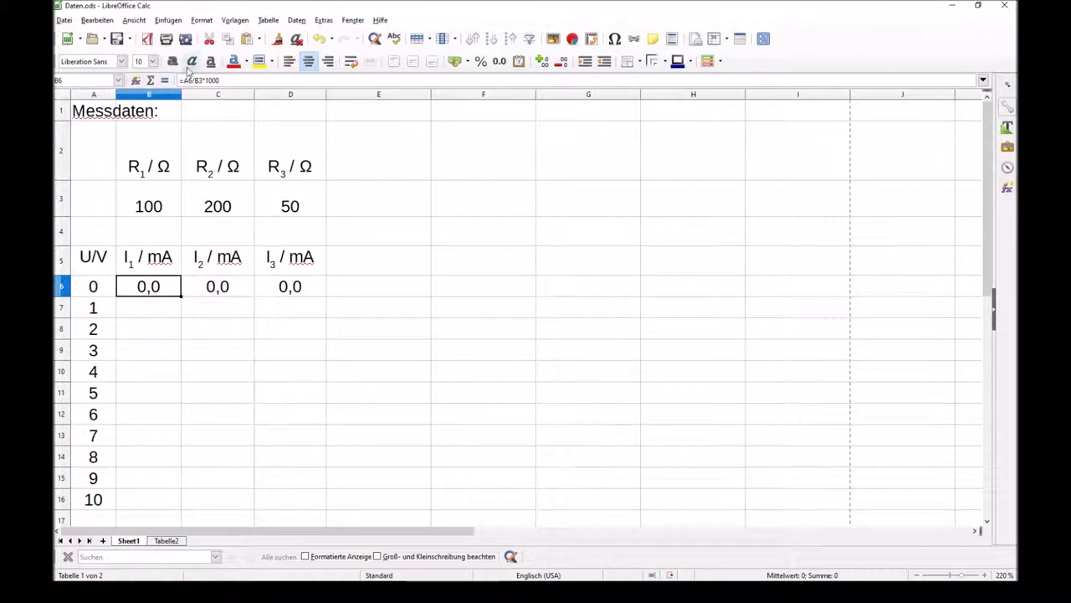
pyautogui.press('Right')
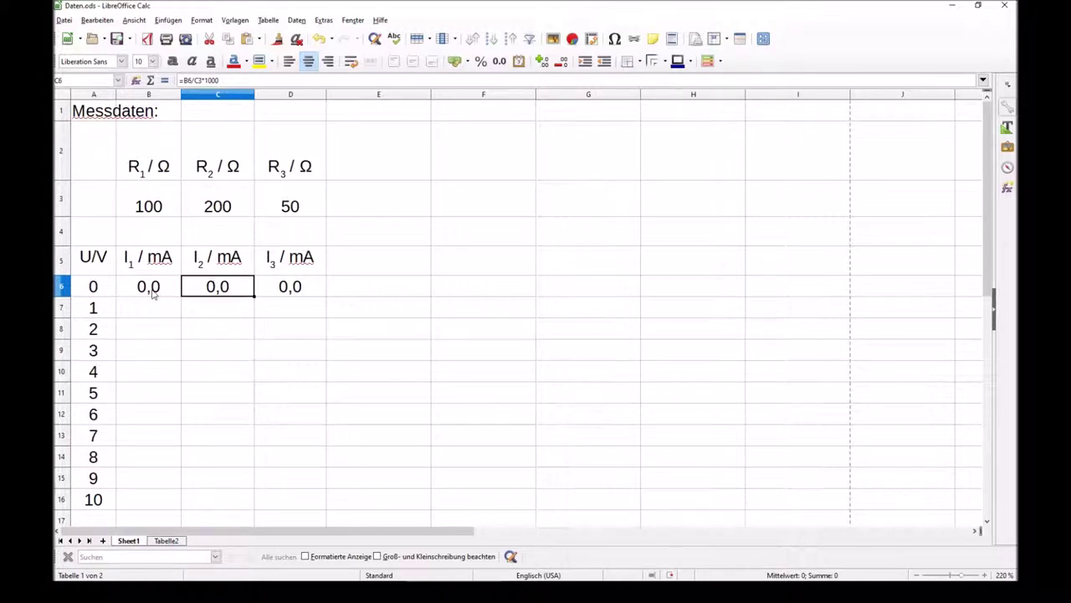
pyautogui.click(155, 291)
pyautogui.click(201, 292)
pyautogui.click(165, 288)
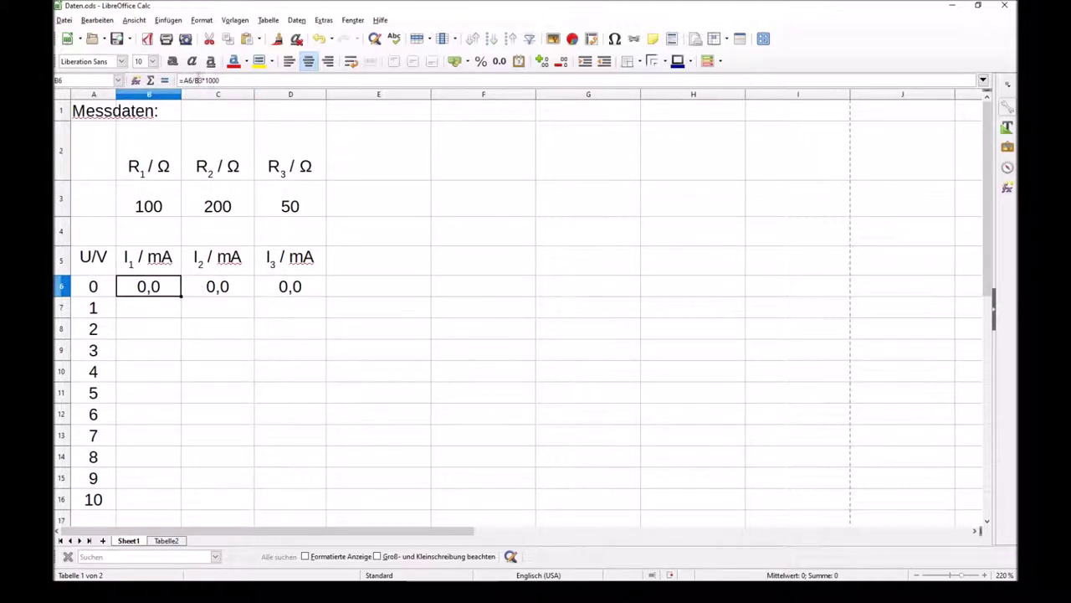
# Correct the voltage reference in cell C6 so its formula reads =A6/C3*1000.
pyautogui.click(210, 289)
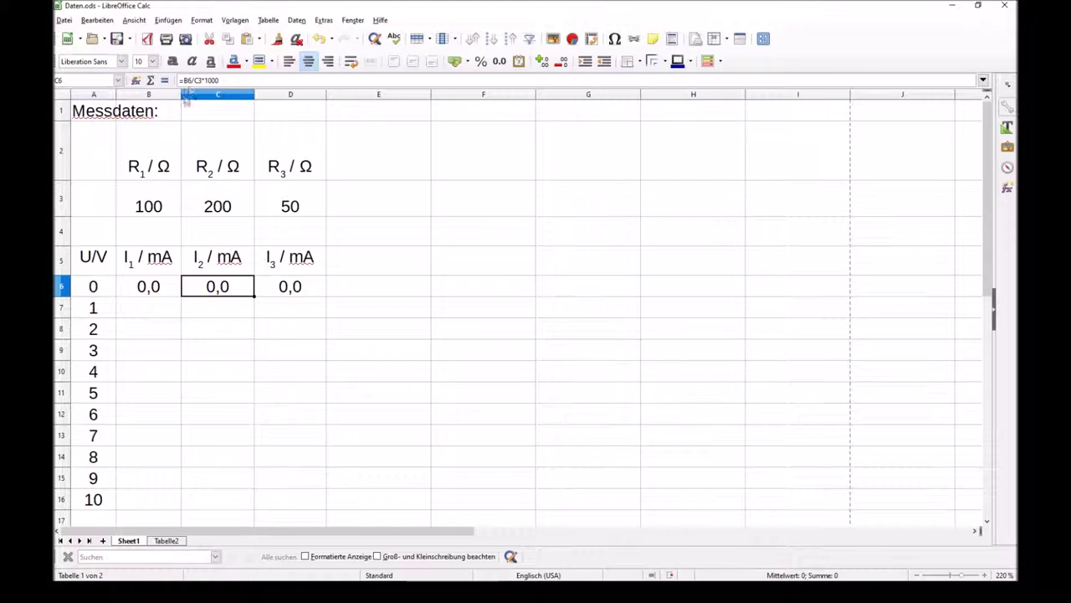
pyautogui.press('F2')
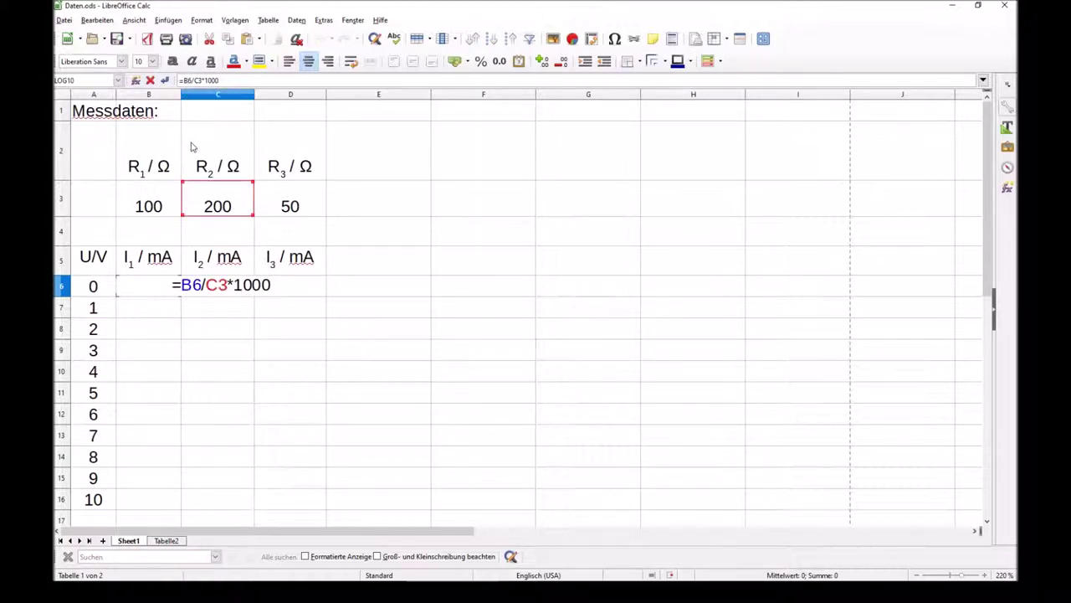
pyautogui.press('Delete')
pyautogui.write('A')
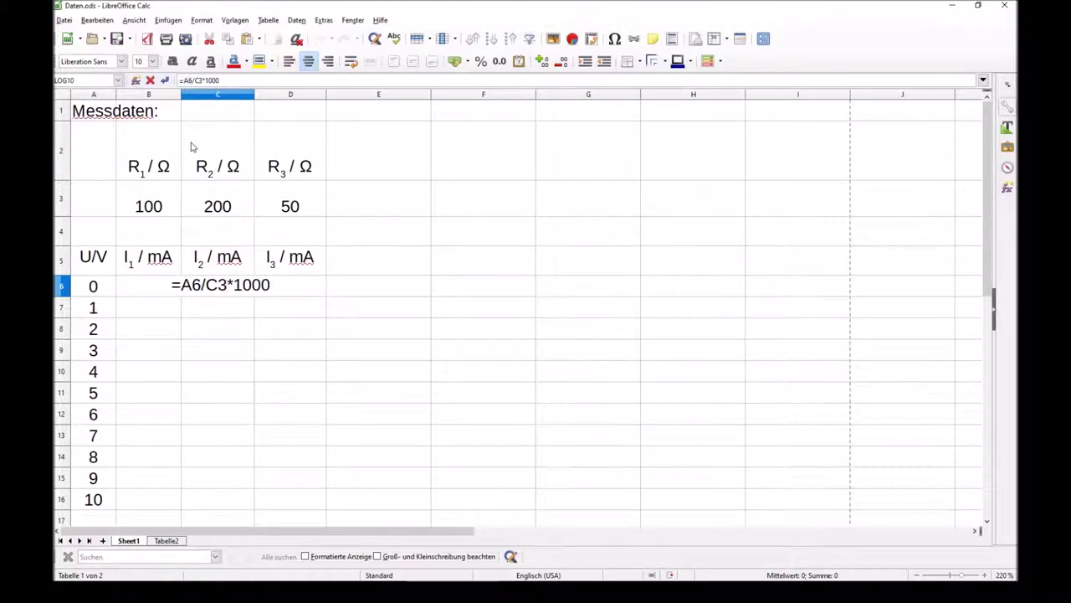
pyautogui.press('Return')
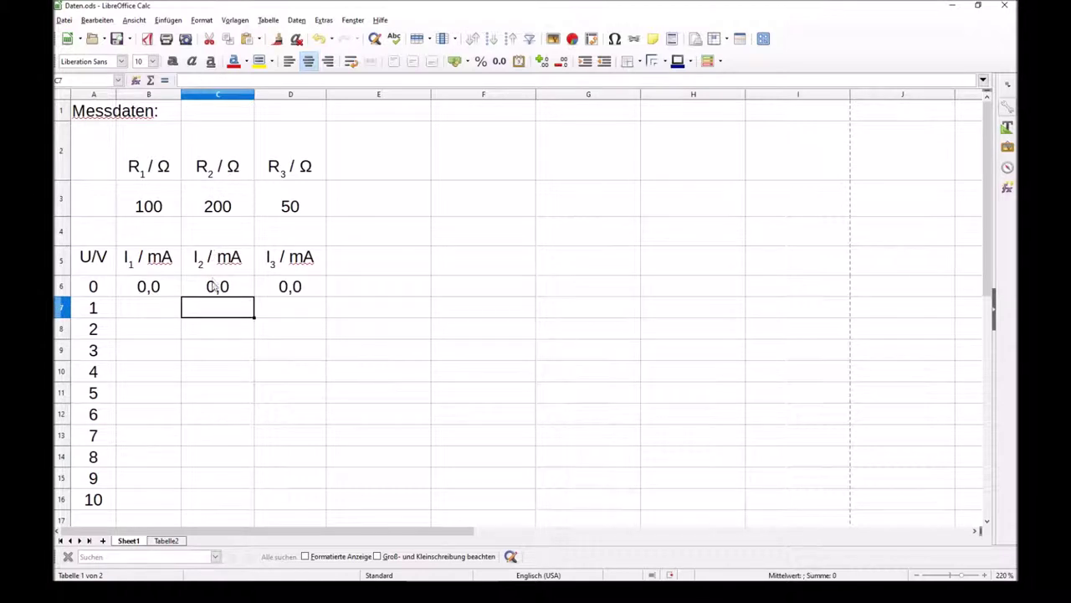
pyautogui.click(214, 287)
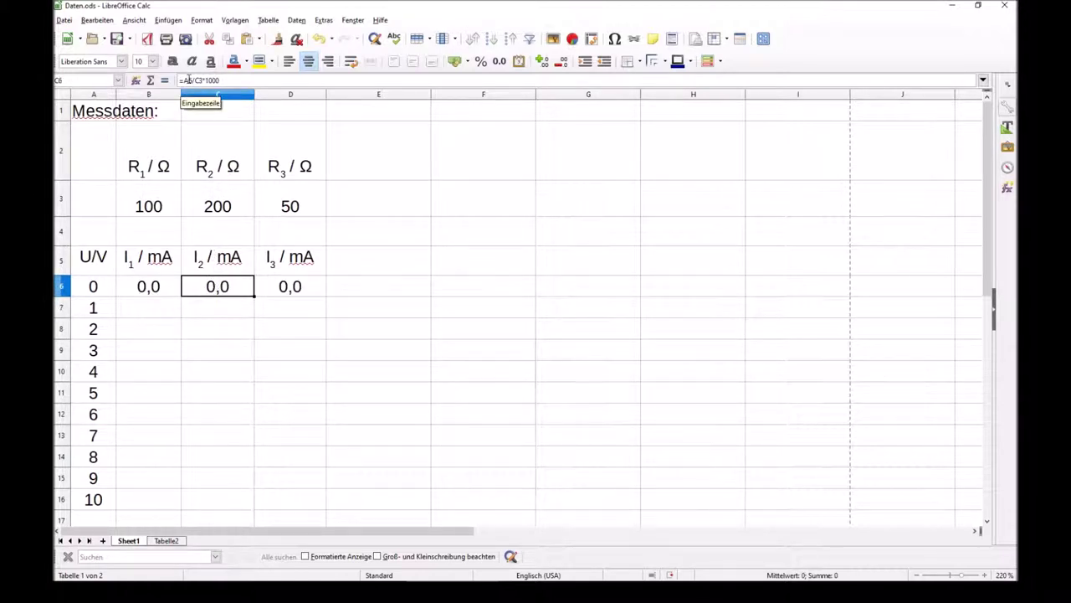
# Correct the voltage reference in cell D6 so its formula reads =A6/D3*1000.
pyautogui.click(281, 291)
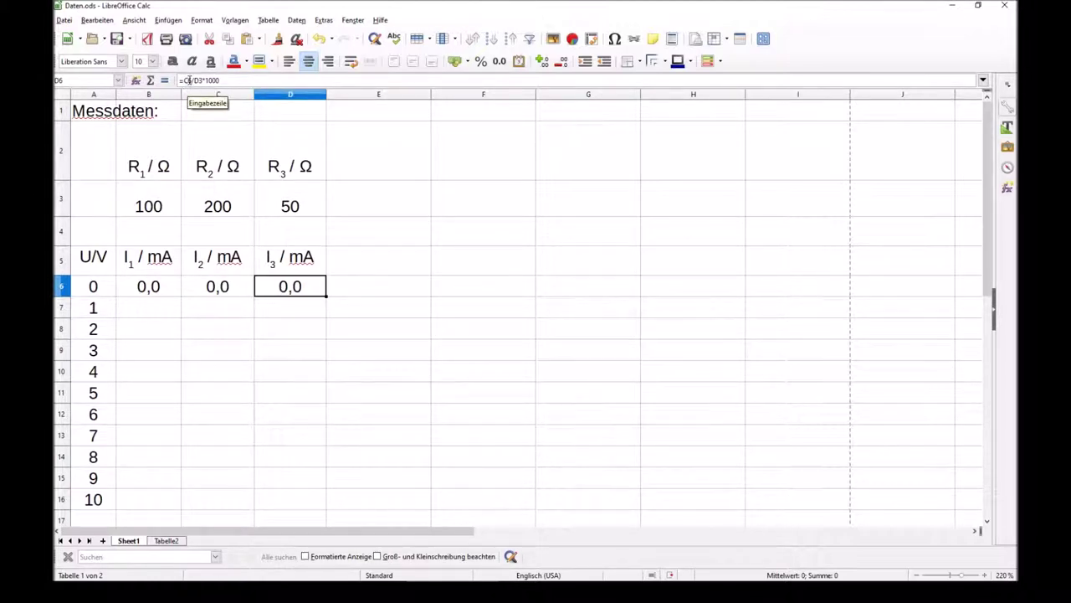
pyautogui.click(189, 81)
pyautogui.press('BackSpace')
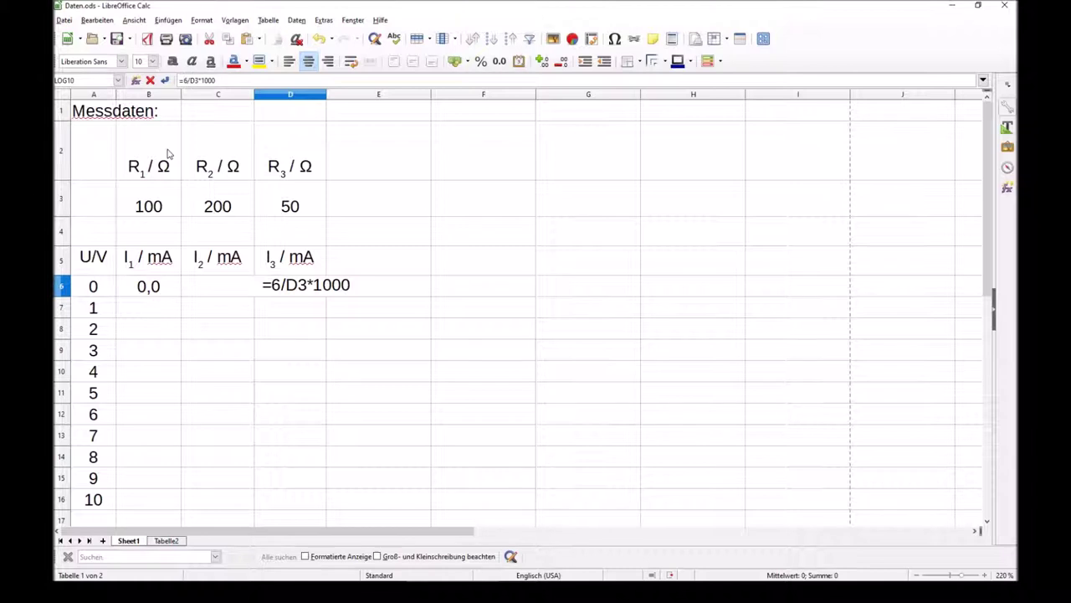
pyautogui.write('A')
pyautogui.press('Return')
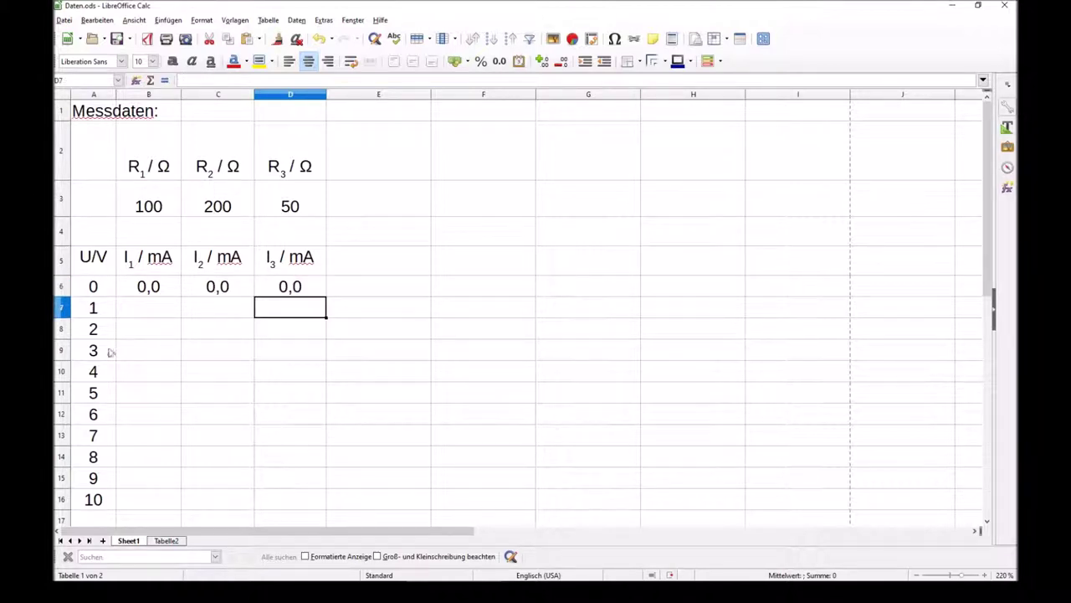
pyautogui.click(258, 292)
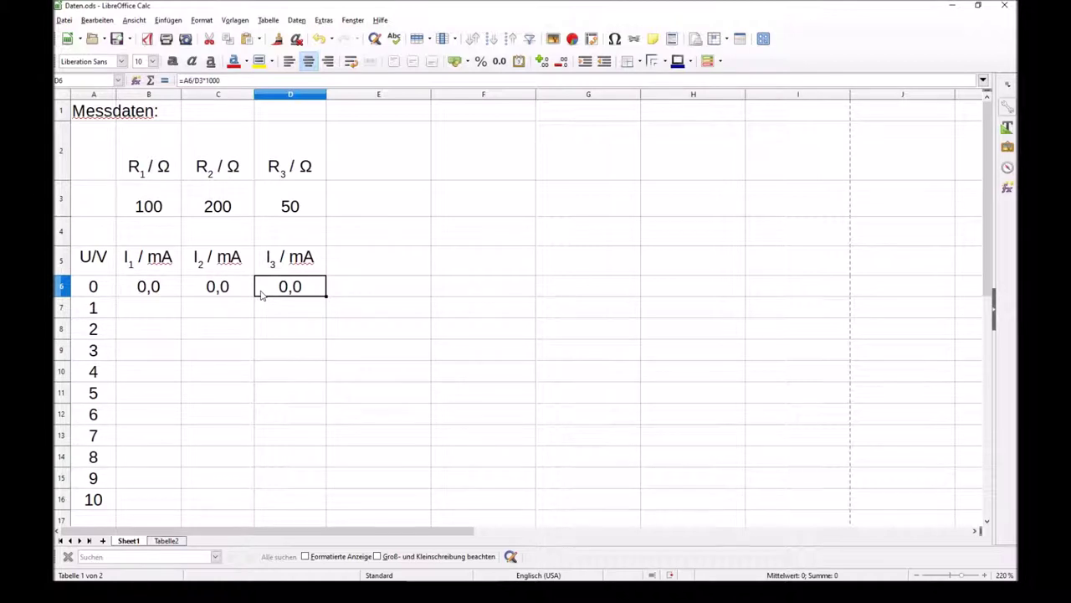
# Fix the column of the voltage reference in cell B6 by changing its formula to =$A6/B3*1000.
pyautogui.press('Left')
pyautogui.press('Left')
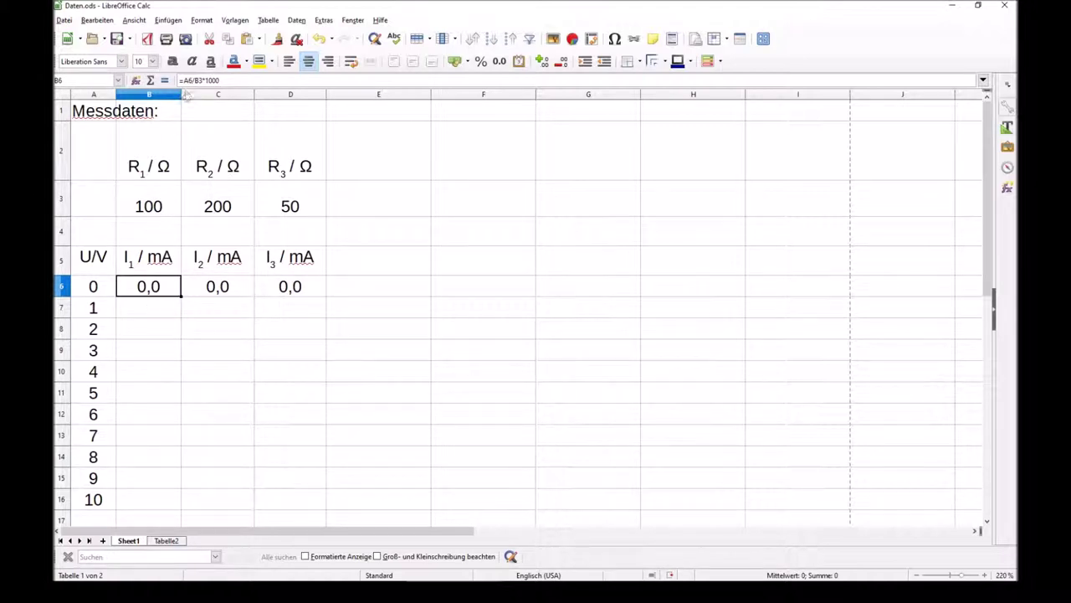
pyautogui.press('F2')
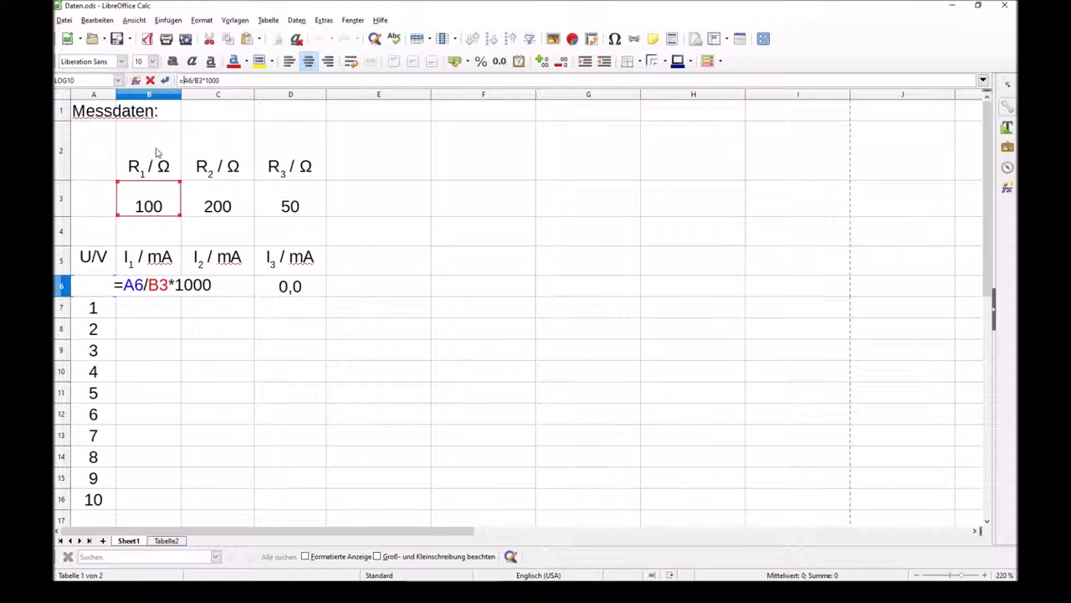
pyautogui.write('$')
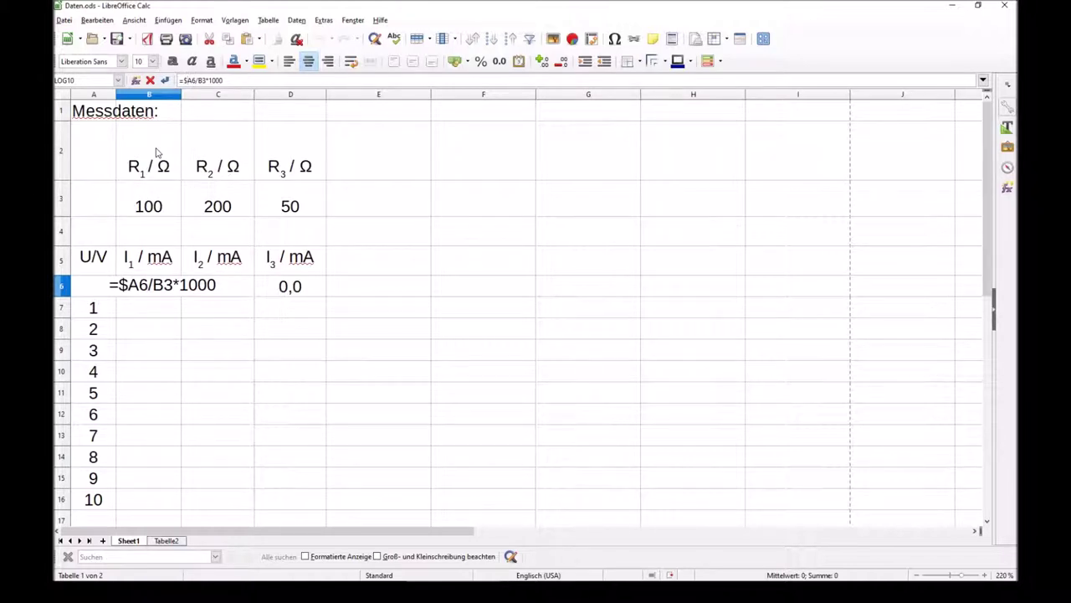
pyautogui.press('Return')
# Fill B6's formula across to C6 and D6 and check the copied formula in C6.
pyautogui.click(151, 286)
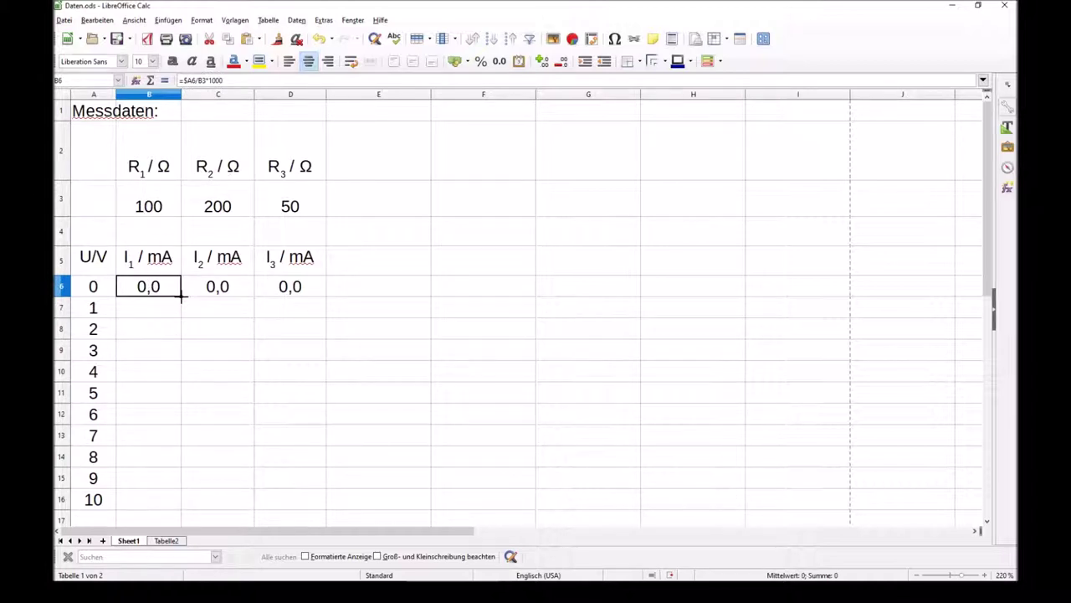
pyautogui.moveTo(184, 293); pyautogui.dragTo(314, 289)
pyautogui.click(233, 329)
pyautogui.click(222, 284)
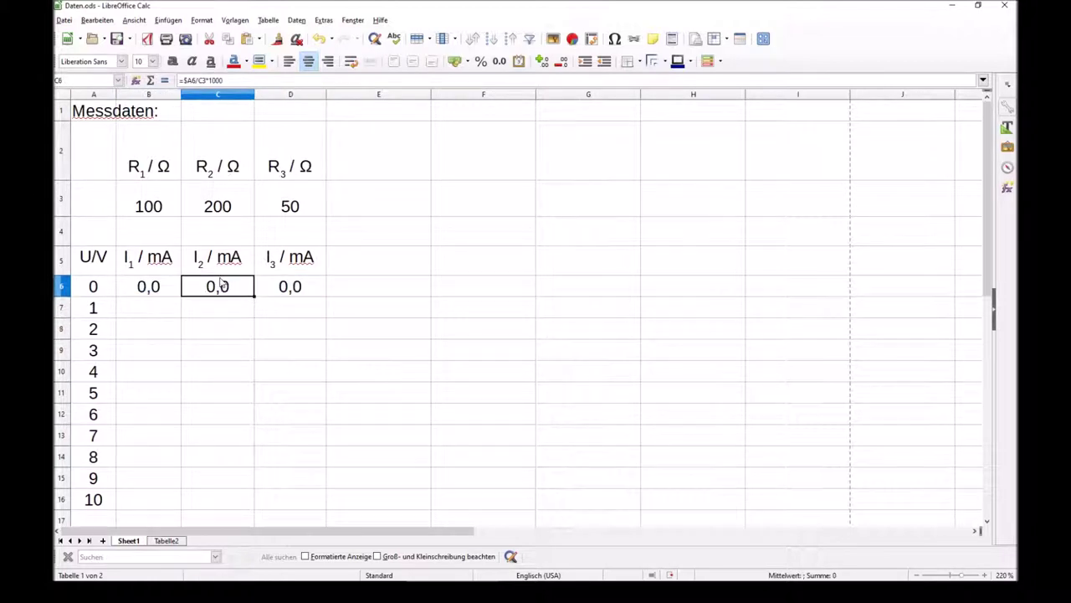
# Change the voltage reference in cell D6 so its formula reads =$C6/D3*1000.
pyautogui.click(303, 286)
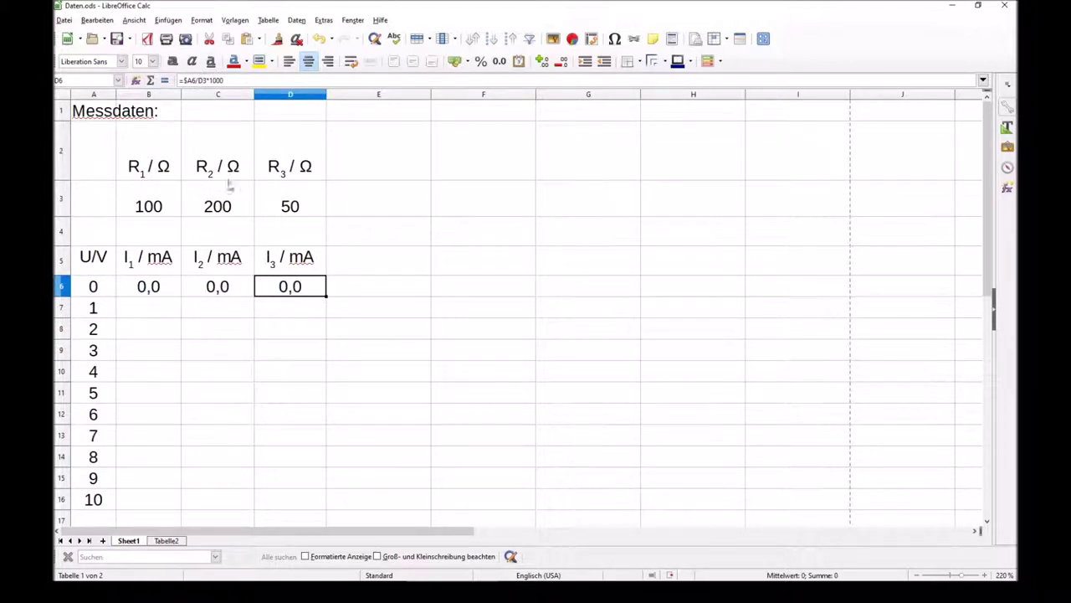
pyautogui.click(194, 80)
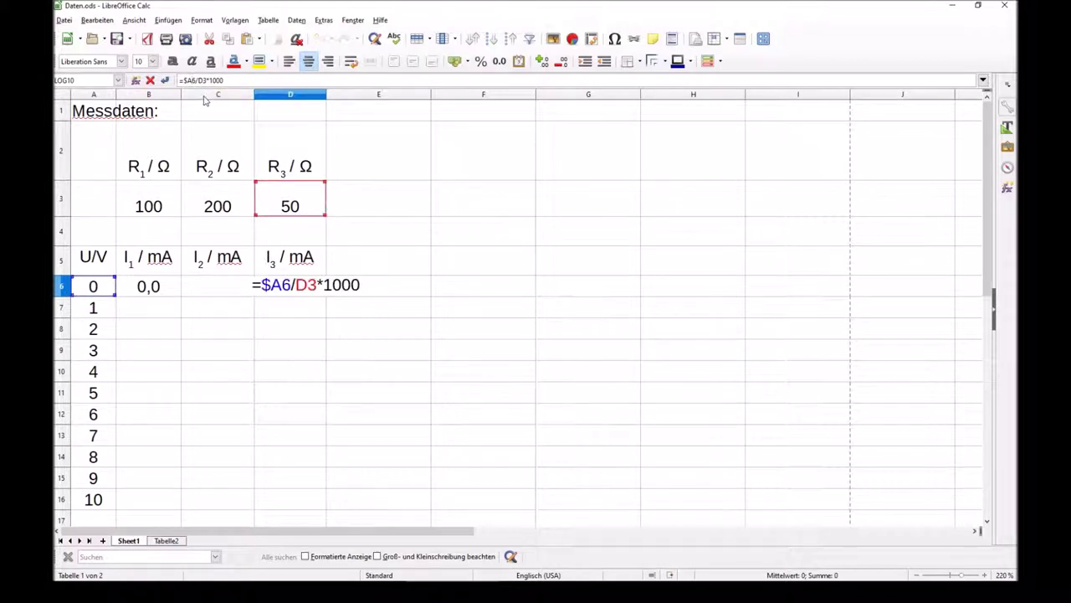
pyautogui.press('BackSpace')
pyautogui.write('C')
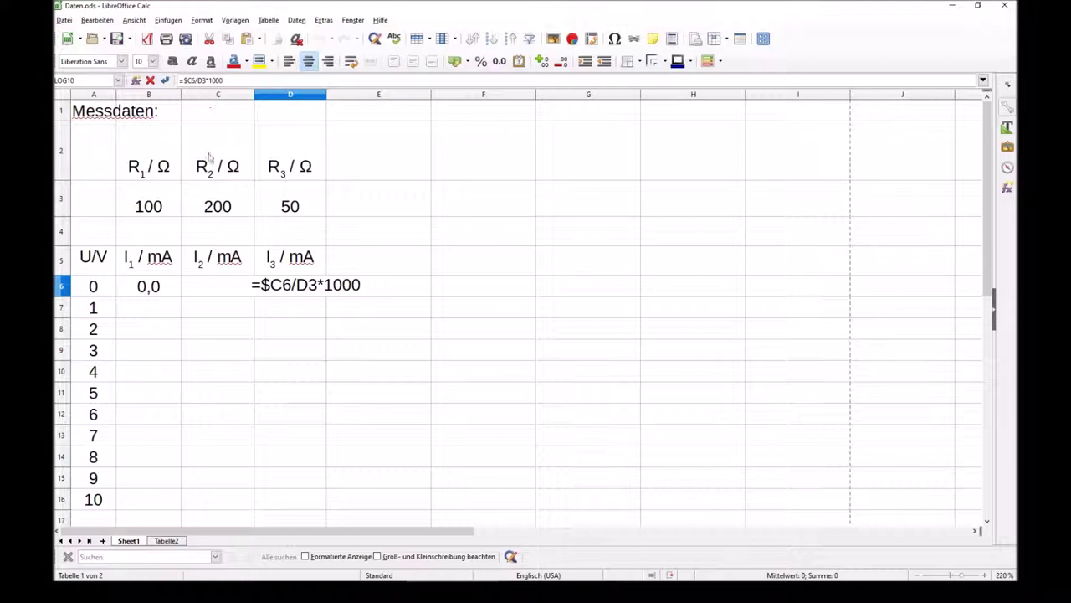
pyautogui.press('Return')
pyautogui.click(291, 290)
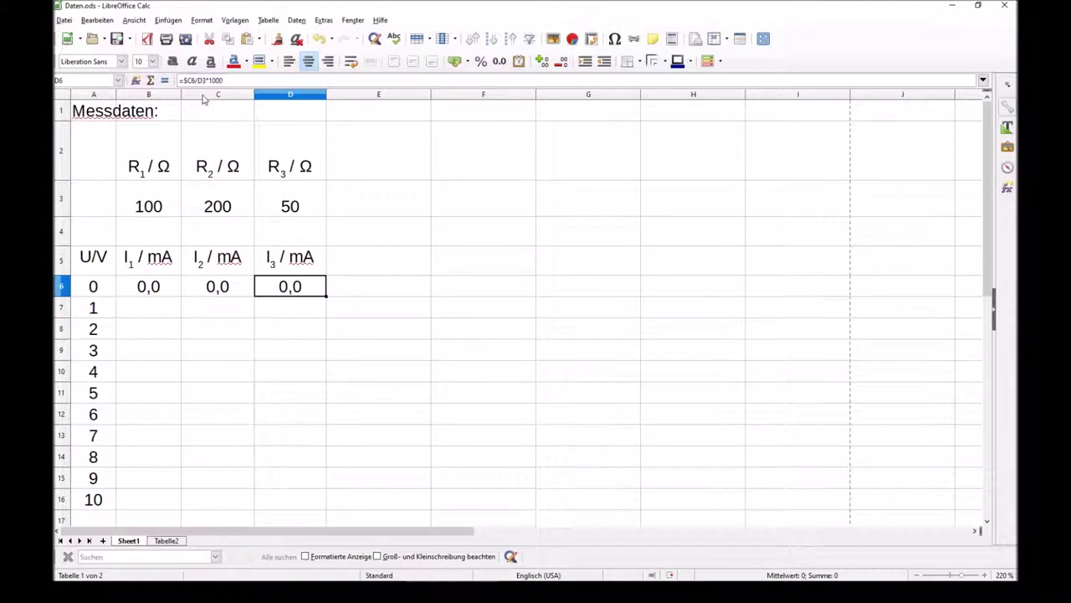
# Refill C6 and D6 from B6's formula =$A6/B3*1000 and check the copy in D6.
pyautogui.click(142, 286)
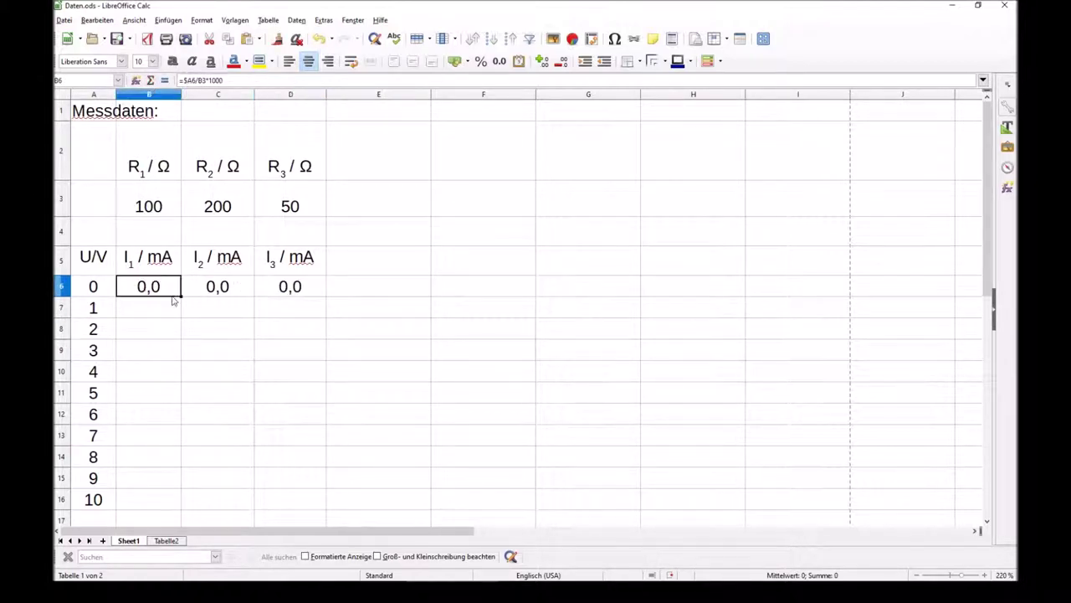
pyautogui.moveTo(230, 293); pyautogui.dragTo(295, 298)
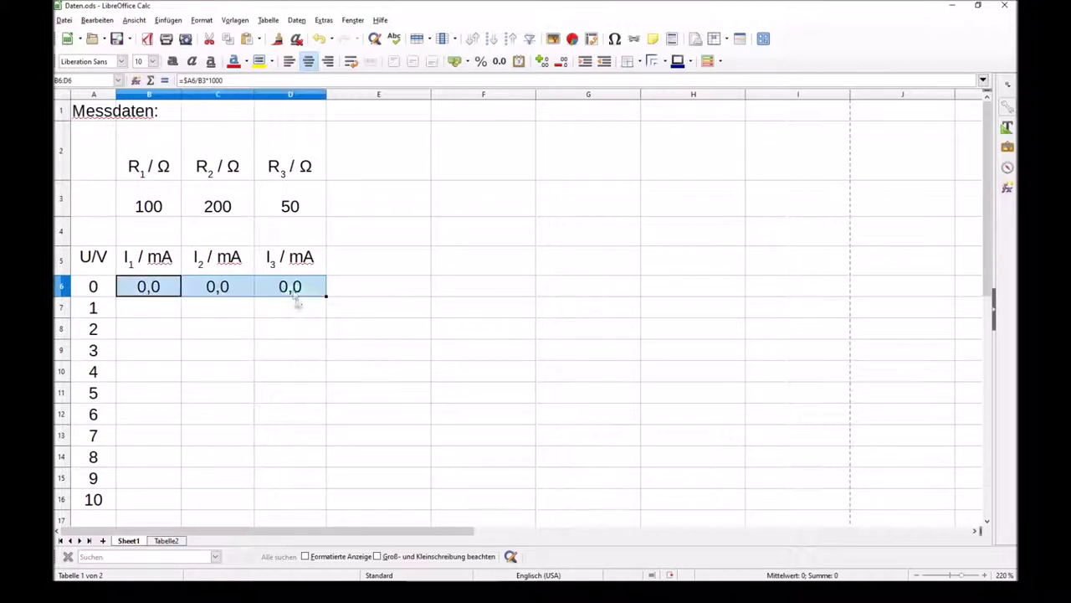
pyautogui.click(293, 293)
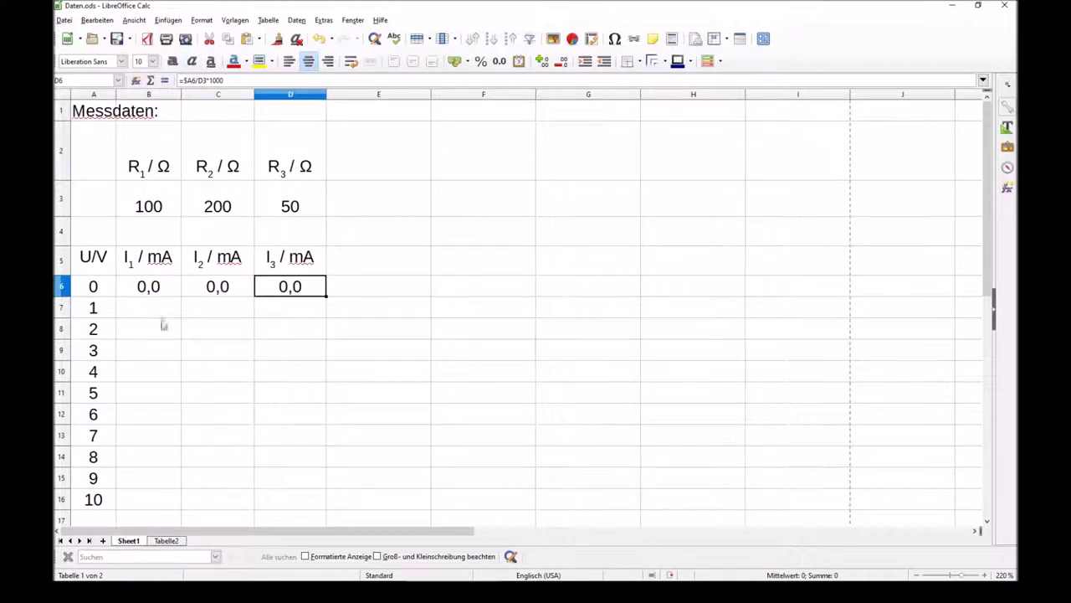
# Review B6's formula =$A6/B3*1000 and fill it down the I1 column through B16.
pyautogui.click(141, 288)
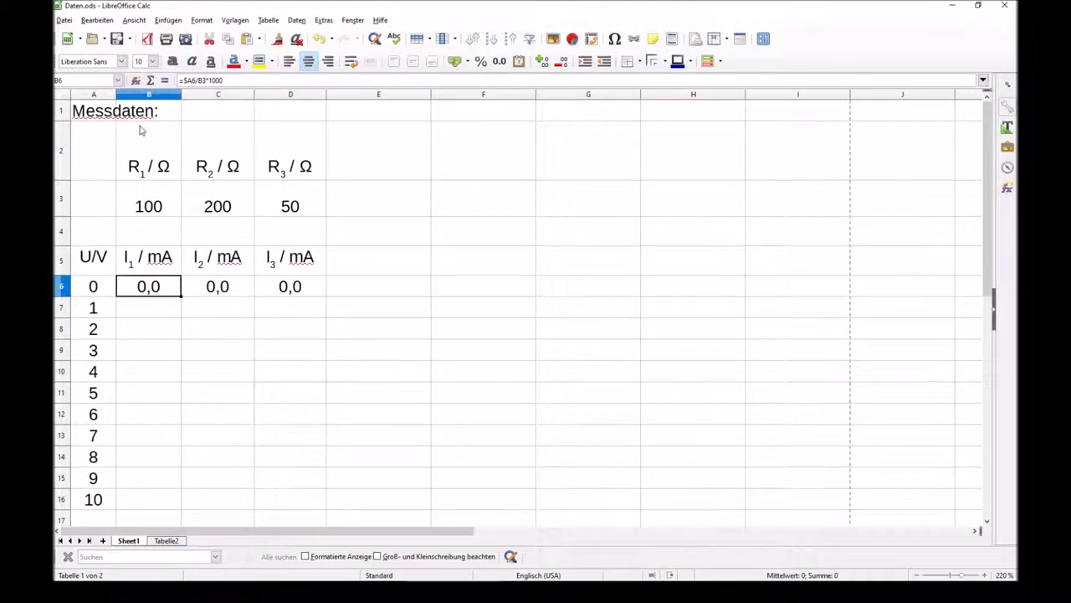
pyautogui.click(193, 80)
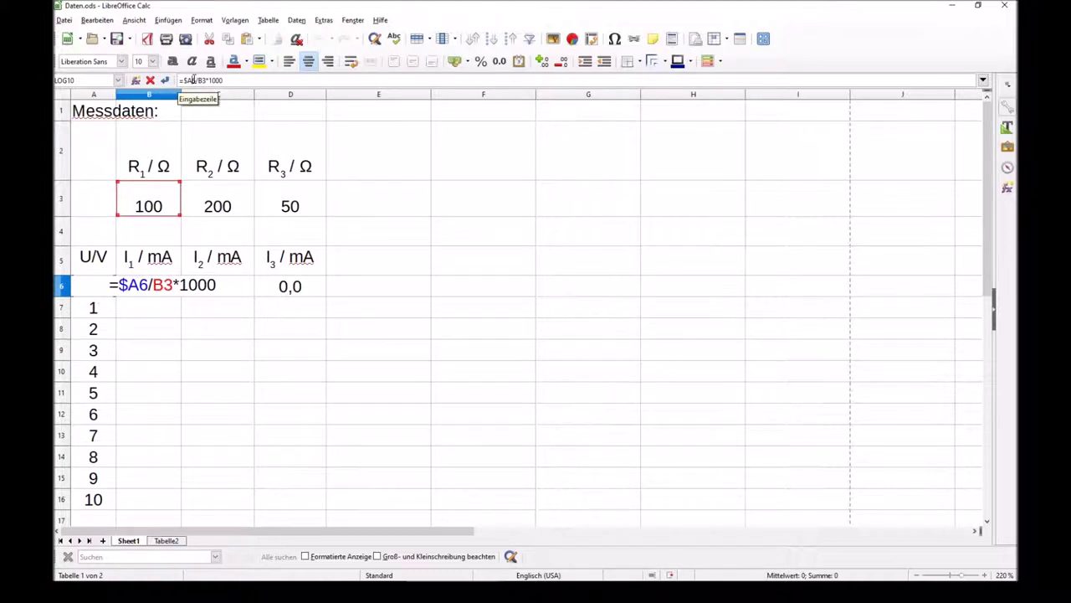
pyautogui.press('Return')
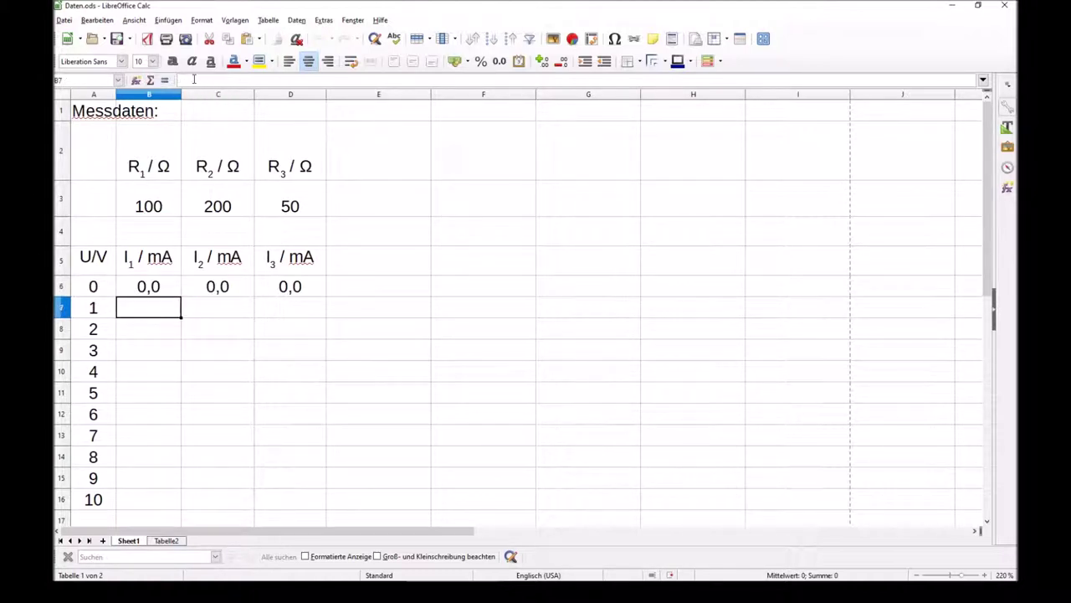
pyautogui.click(154, 273)
pyautogui.click(155, 287)
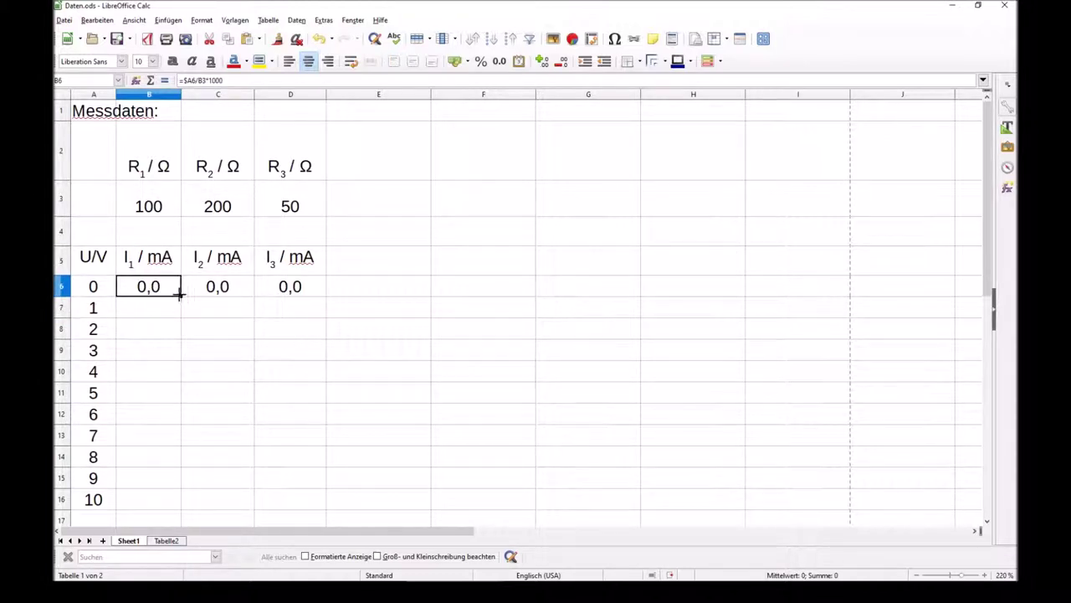
pyautogui.moveTo(181, 293)
pyautogui.mouseDown()
pyautogui.moveTo(189, 476)
pyautogui.moveTo(177, 519)
pyautogui.moveTo(164, 289)
pyautogui.mouseUp()
pyautogui.moveTo(179, 295); pyautogui.dragTo(162, 505)
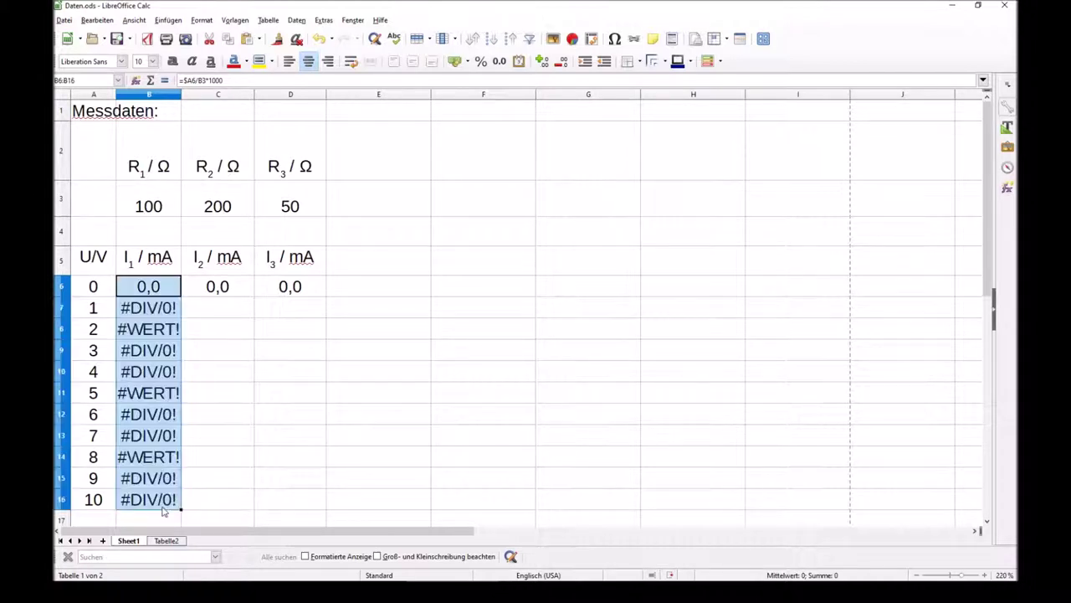
# Compare the formulas in B6 and B7 to see how their references relate to the resistance cell B3.
pyautogui.click(140, 314)
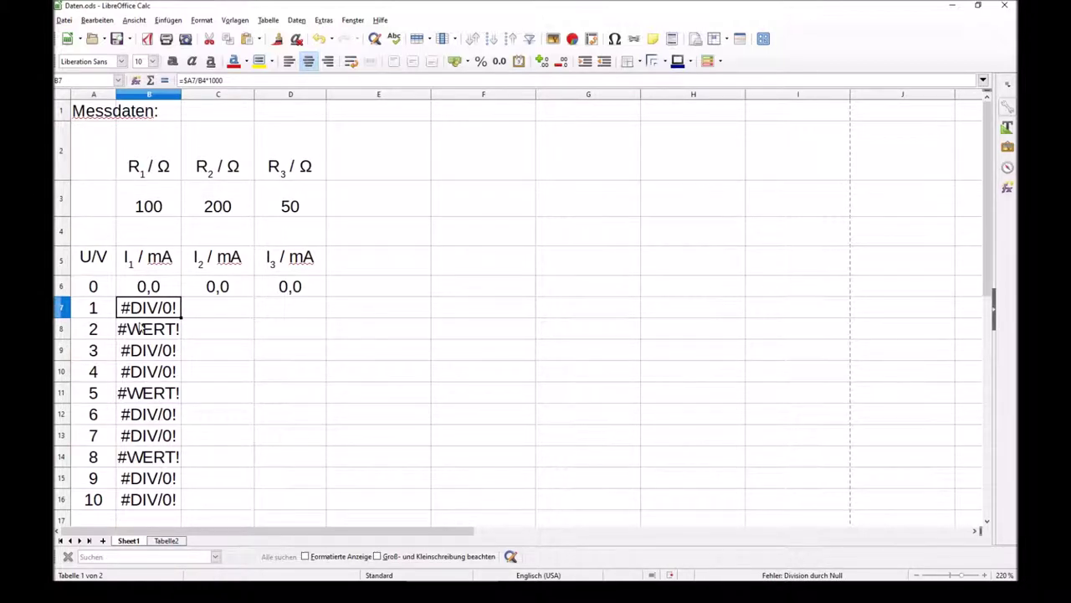
pyautogui.click(128, 287)
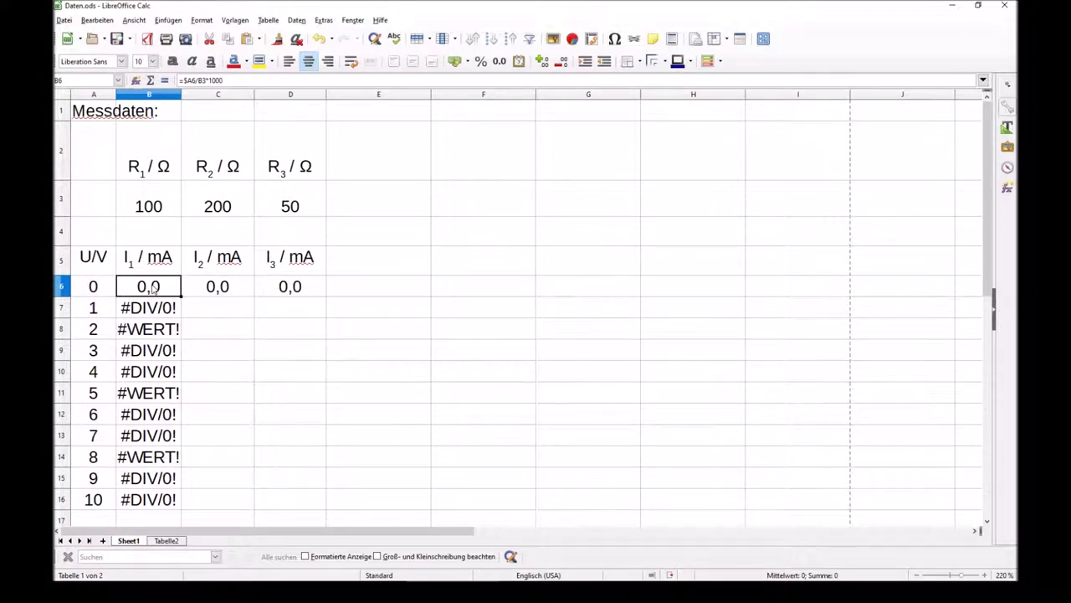
pyautogui.press('Down')
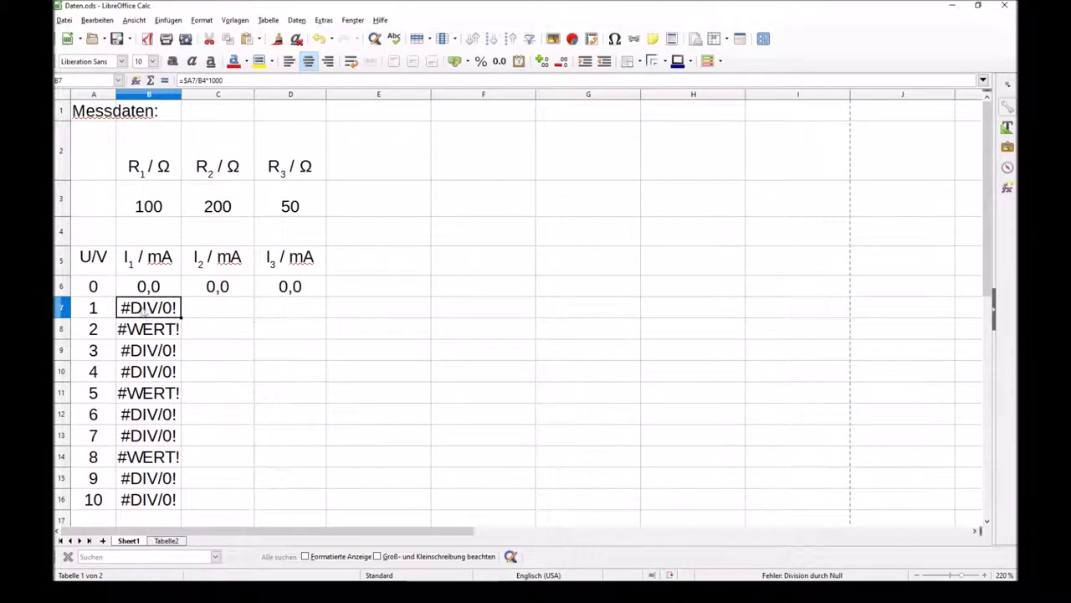
pyautogui.click(147, 238)
pyautogui.click(137, 309)
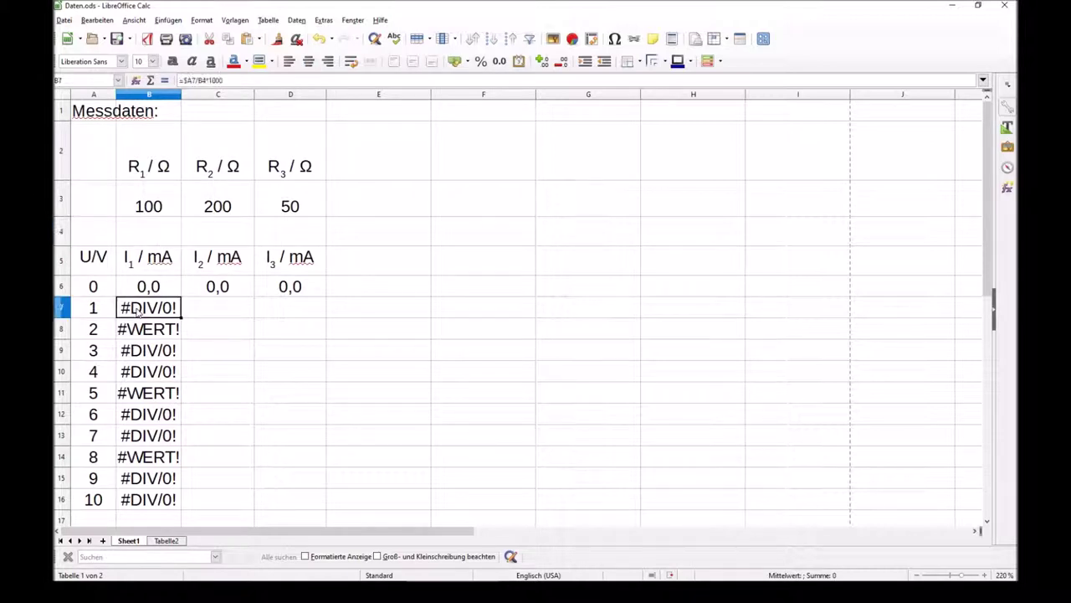
pyautogui.click(159, 208)
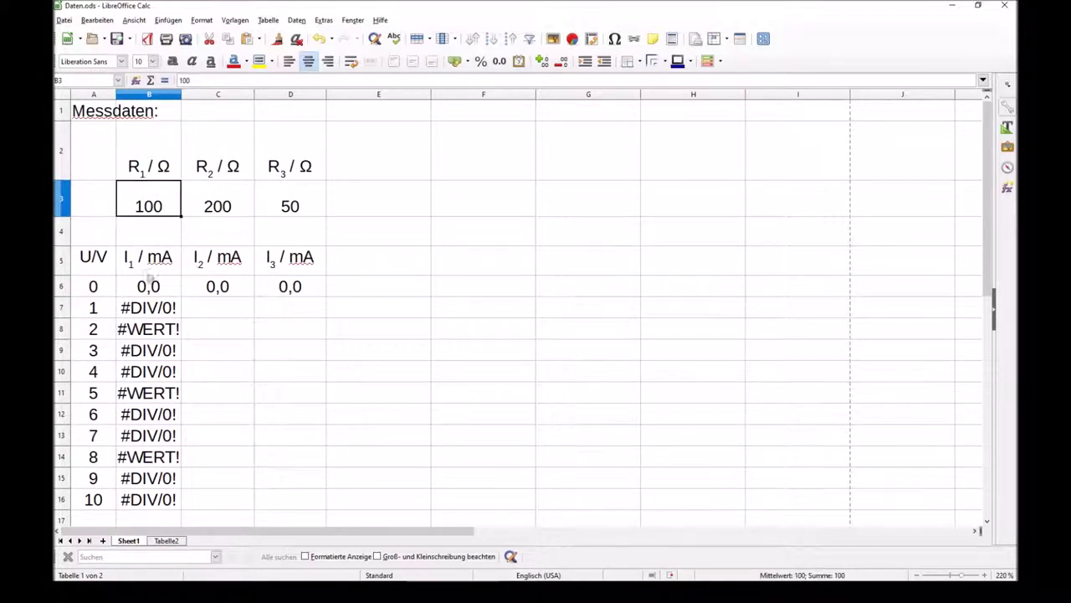
pyautogui.click(154, 287)
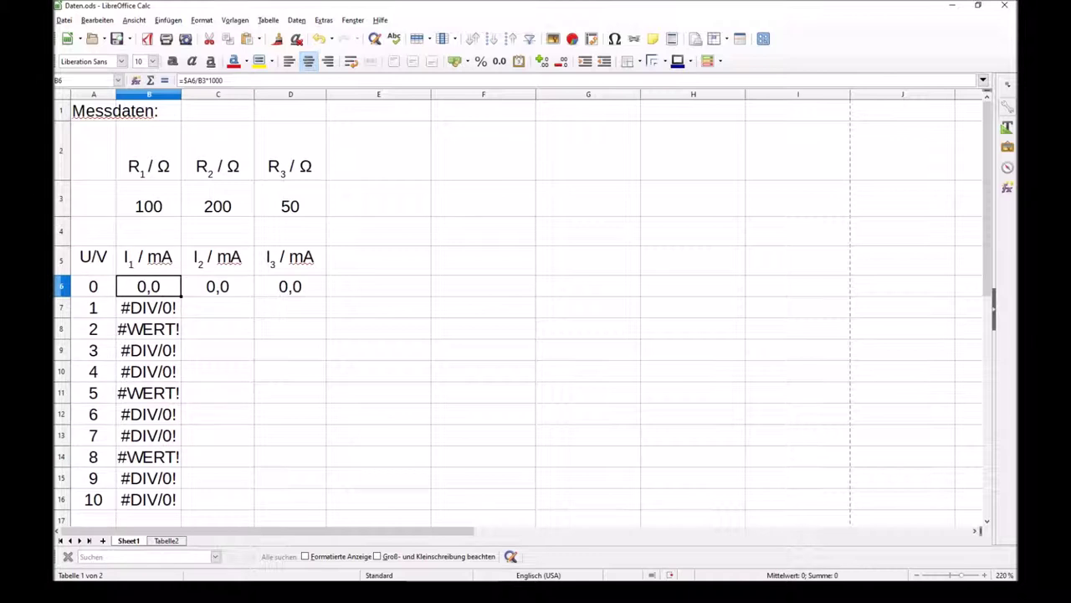
# Go through the voltage cells A6 to A9 and the resistance cell B3 to trace the references each row needs.
pyautogui.click(96, 290)
pyautogui.click(96, 307)
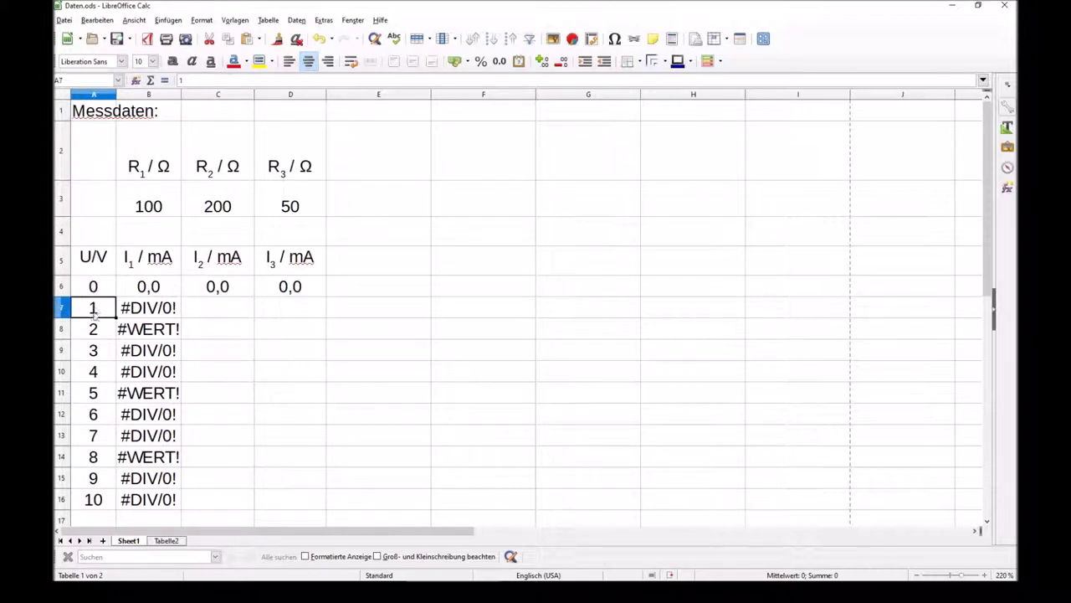
pyautogui.click(95, 329)
pyautogui.click(96, 293)
pyautogui.click(98, 307)
pyautogui.click(94, 328)
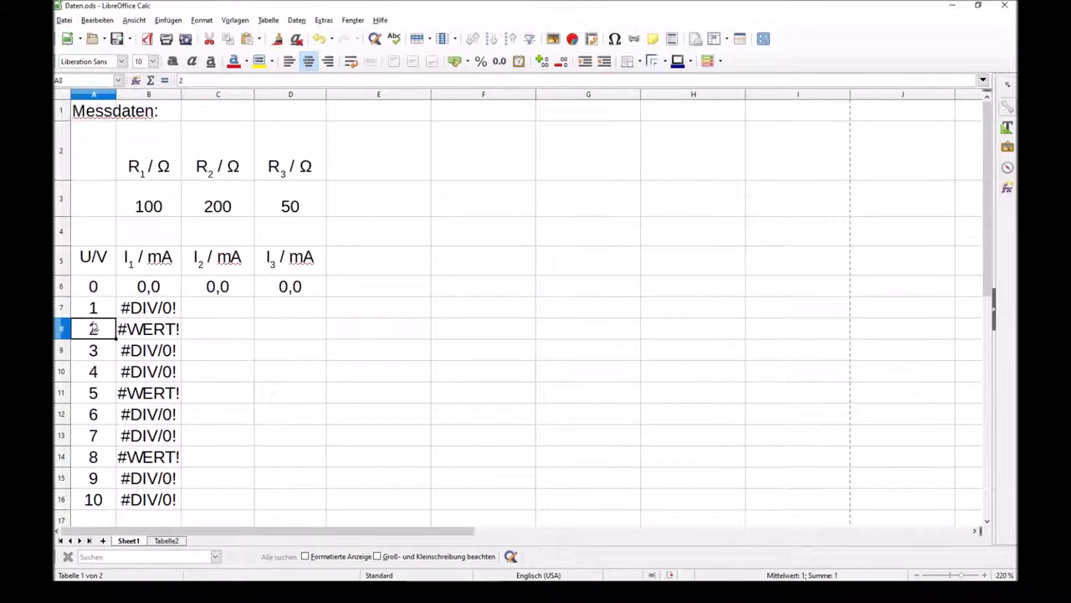
pyautogui.click(92, 350)
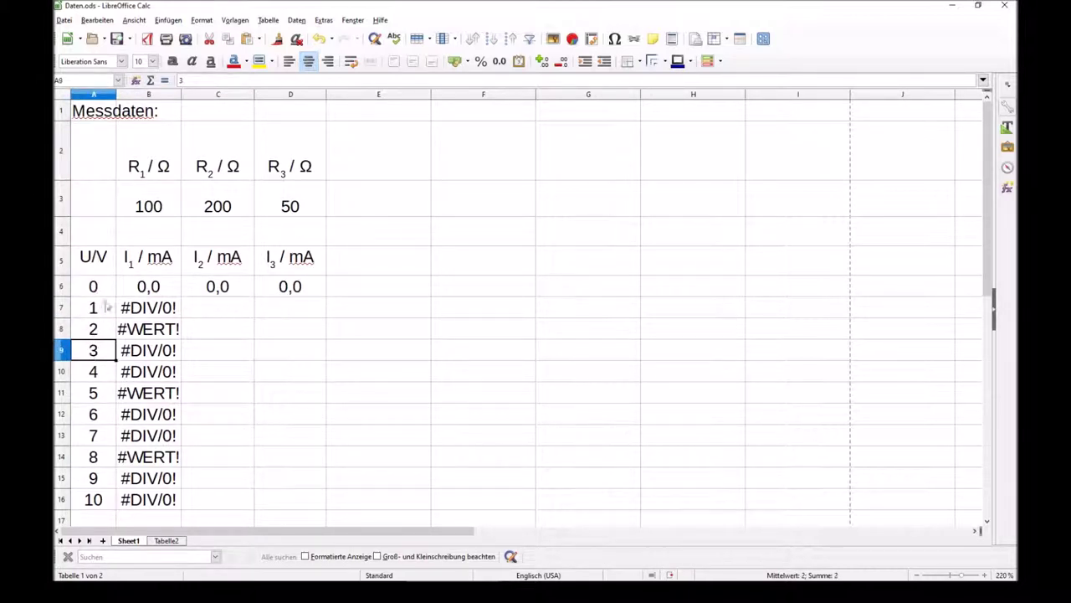
pyautogui.click(150, 206)
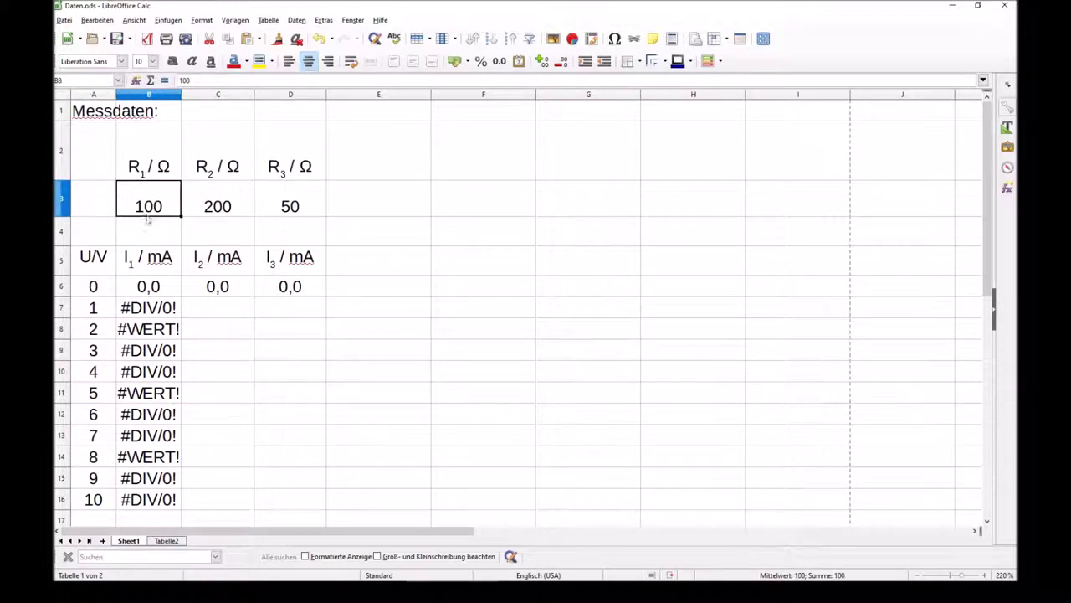
# Fix the row of the resistance reference in B6 with =$A6/B$3*1000 and fill the formula down to B16.
pyautogui.click(147, 293)
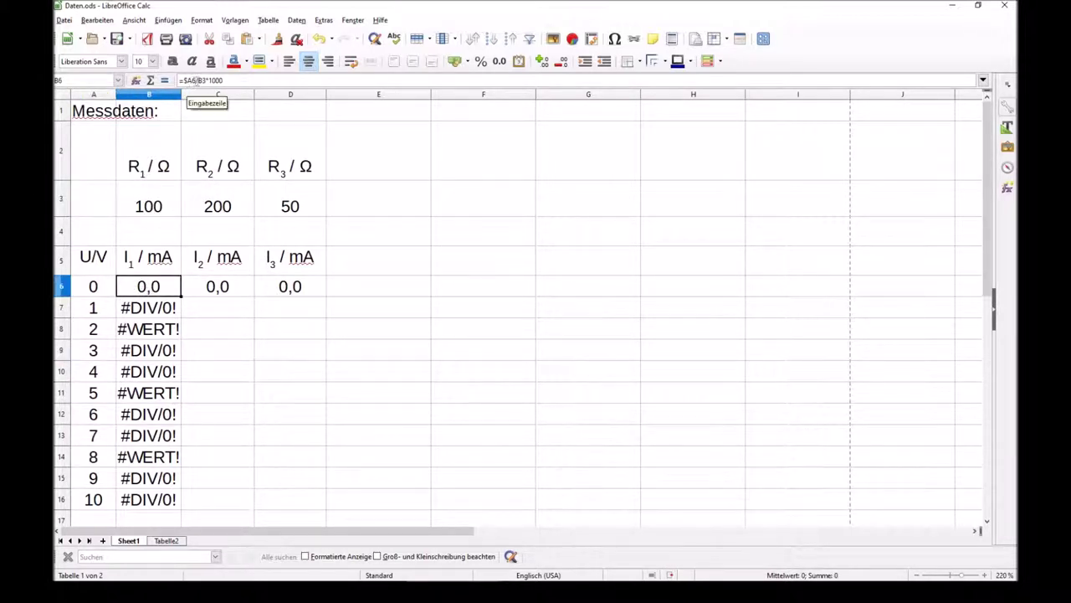
pyautogui.click(201, 80)
pyautogui.press('BackSpace')
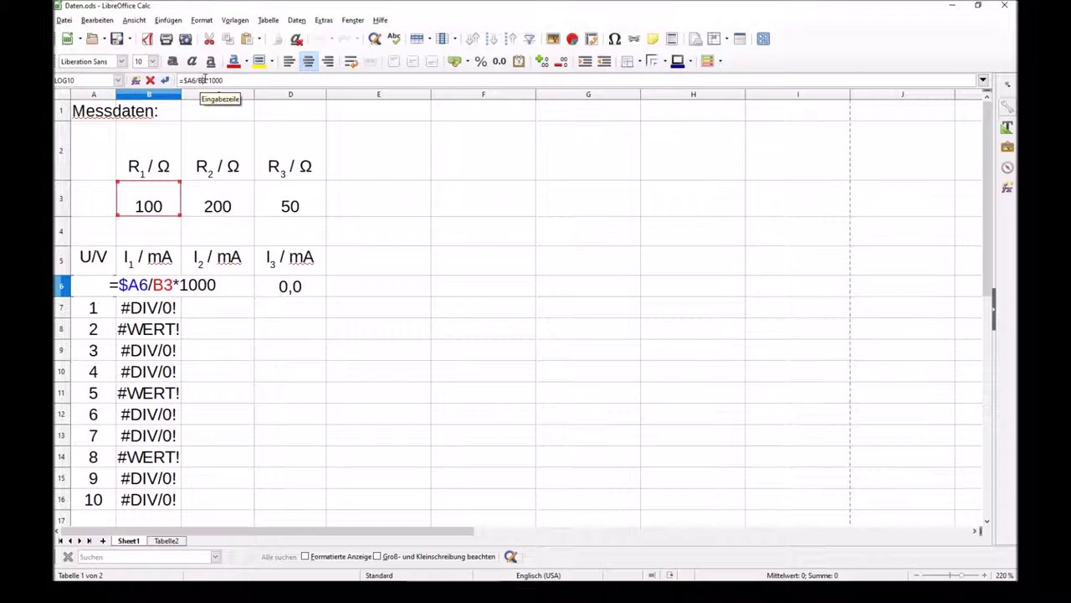
pyautogui.write('$')
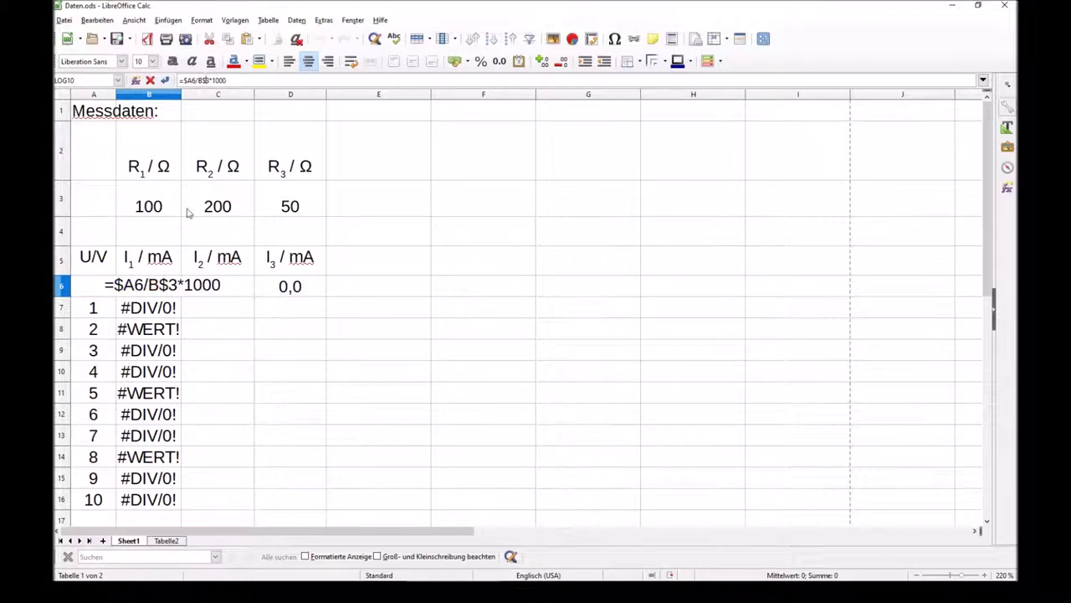
pyautogui.press('Return')
pyautogui.click(170, 287)
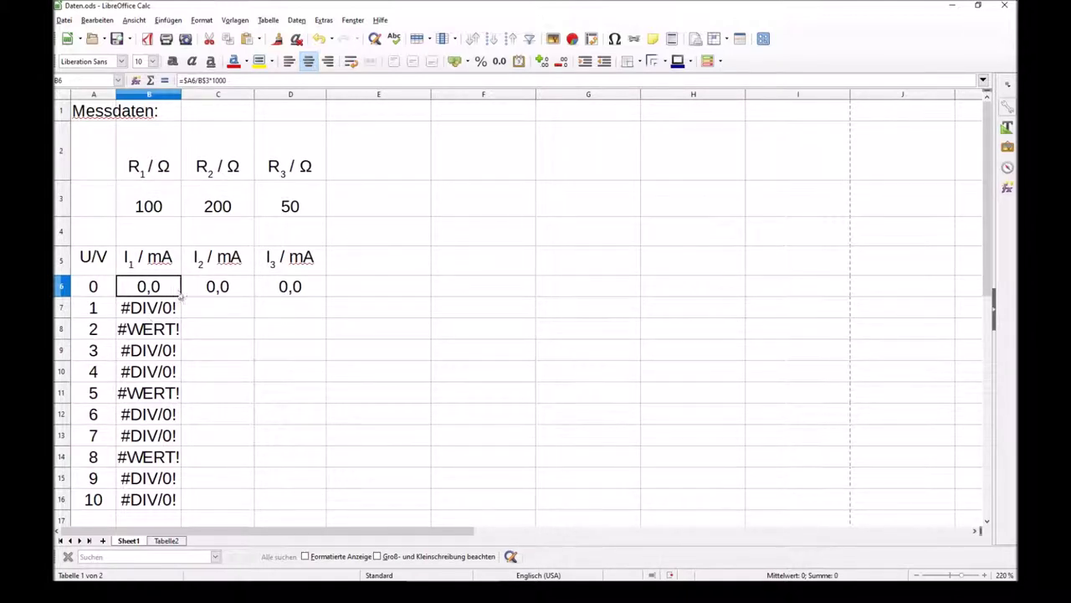
pyautogui.moveTo(180, 296); pyautogui.dragTo(181, 506)
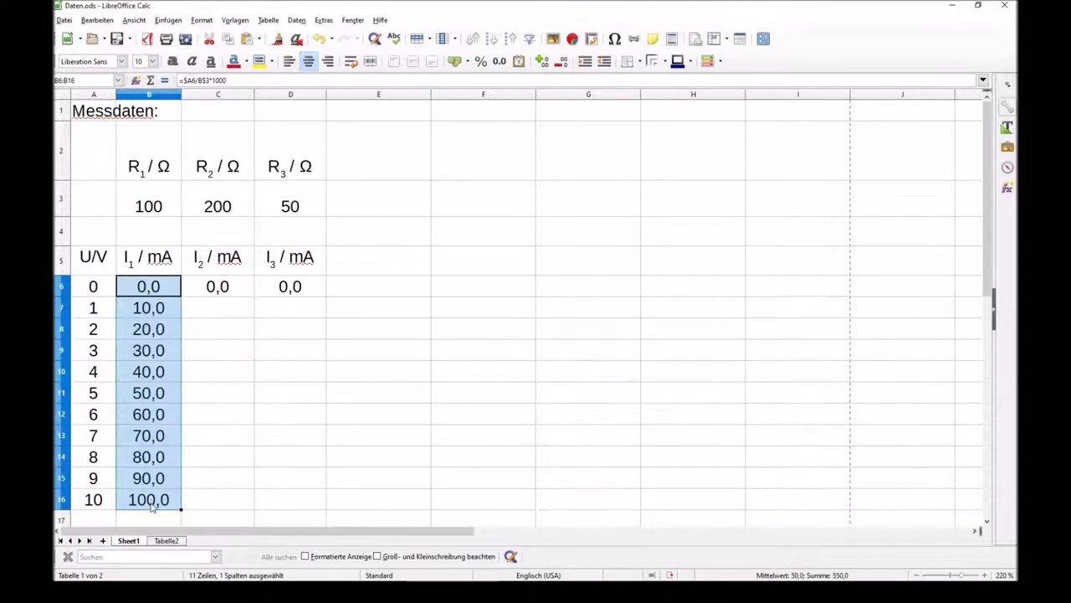
# Check the voltage and resistance references of the copied formulas in the I1 column at B6, B7, B8 and B10.
pyautogui.click(145, 328)
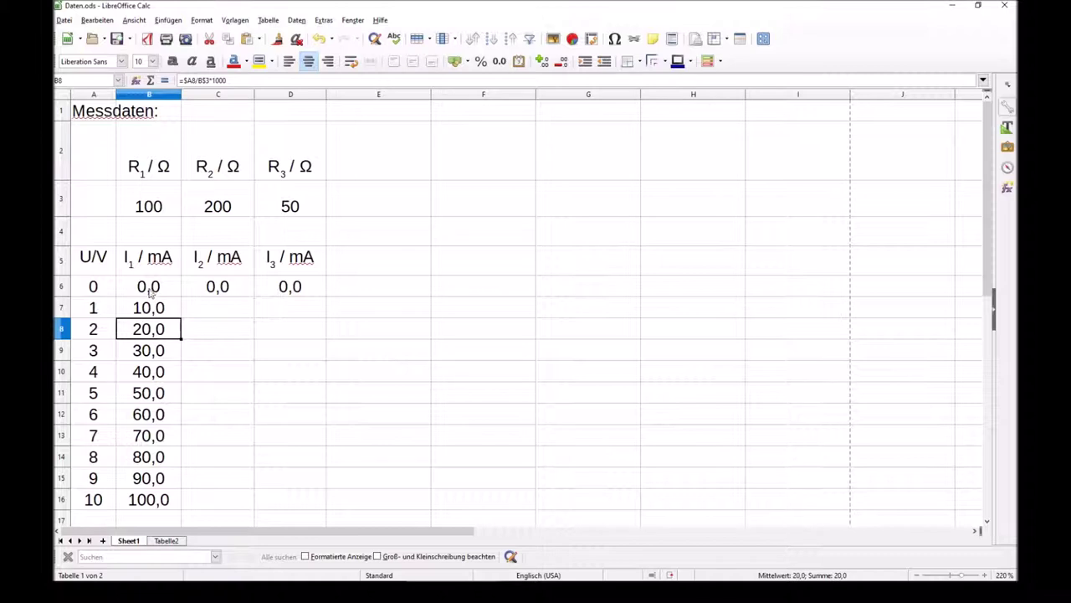
pyautogui.click(149, 290)
pyautogui.click(142, 315)
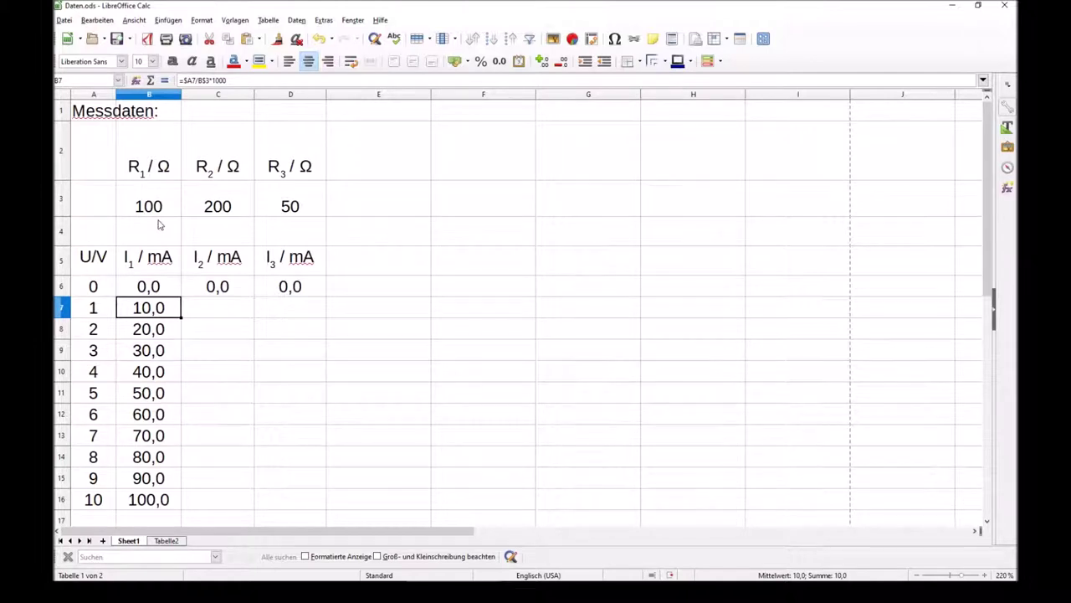
pyautogui.click(146, 328)
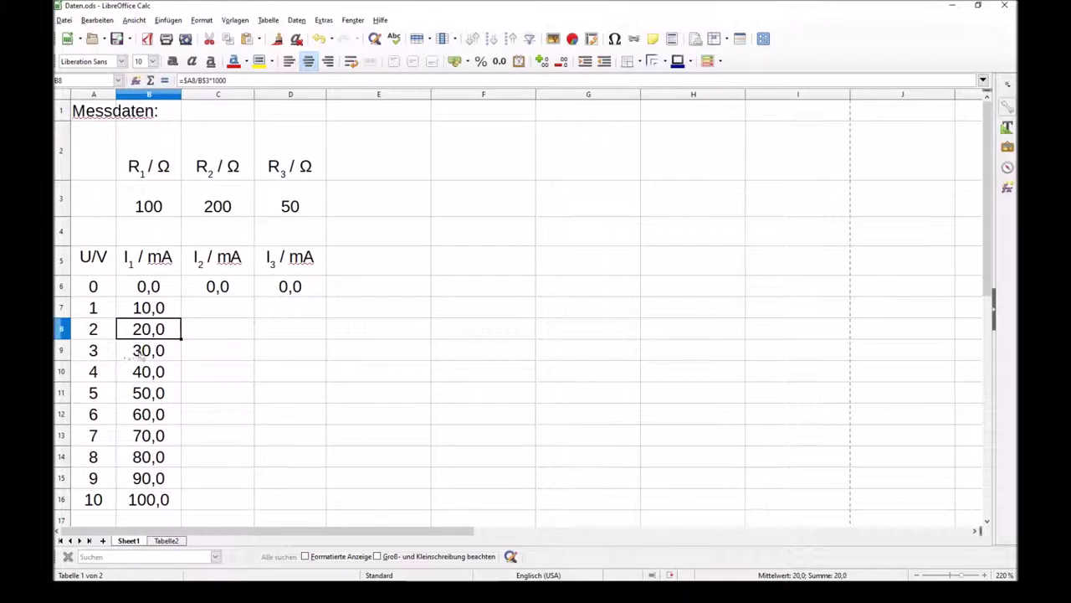
pyautogui.click(142, 371)
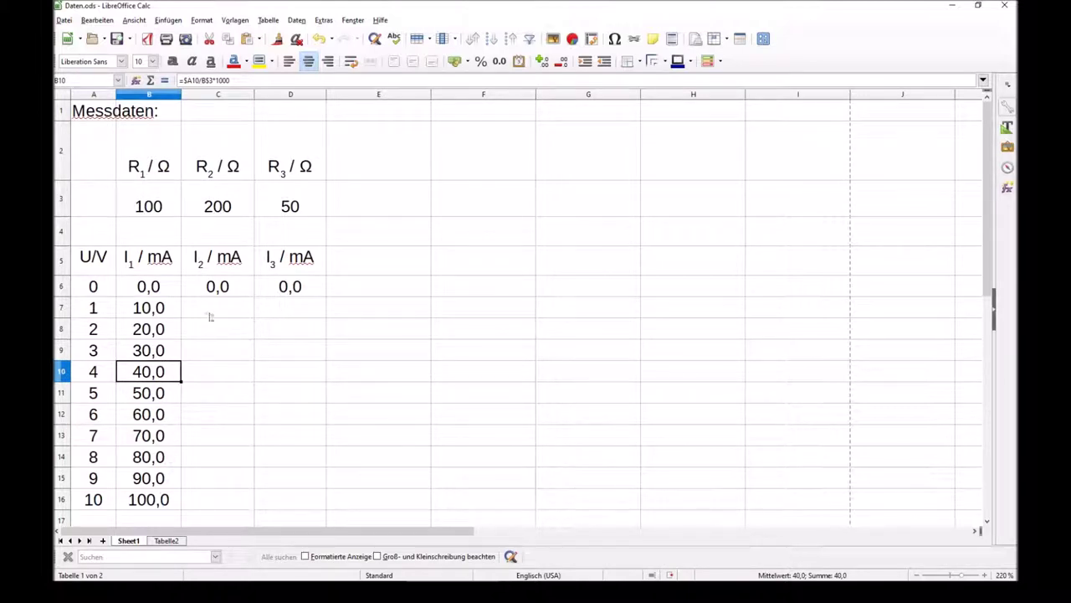
# Compare the resistance references in the formulas of B6 and C6.
pyautogui.click(168, 289)
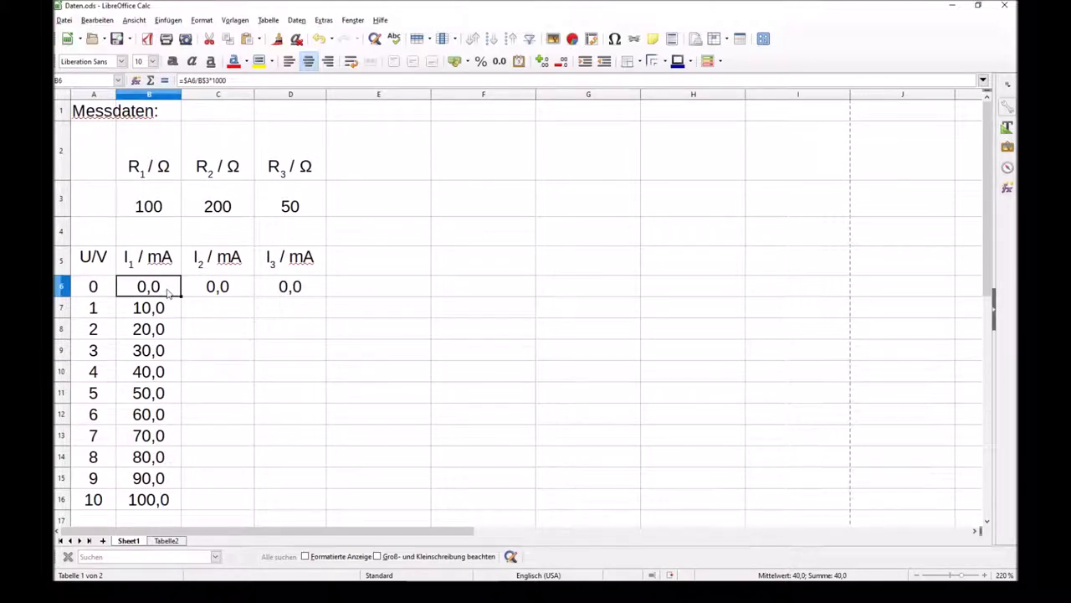
pyautogui.click(235, 273)
pyautogui.click(249, 287)
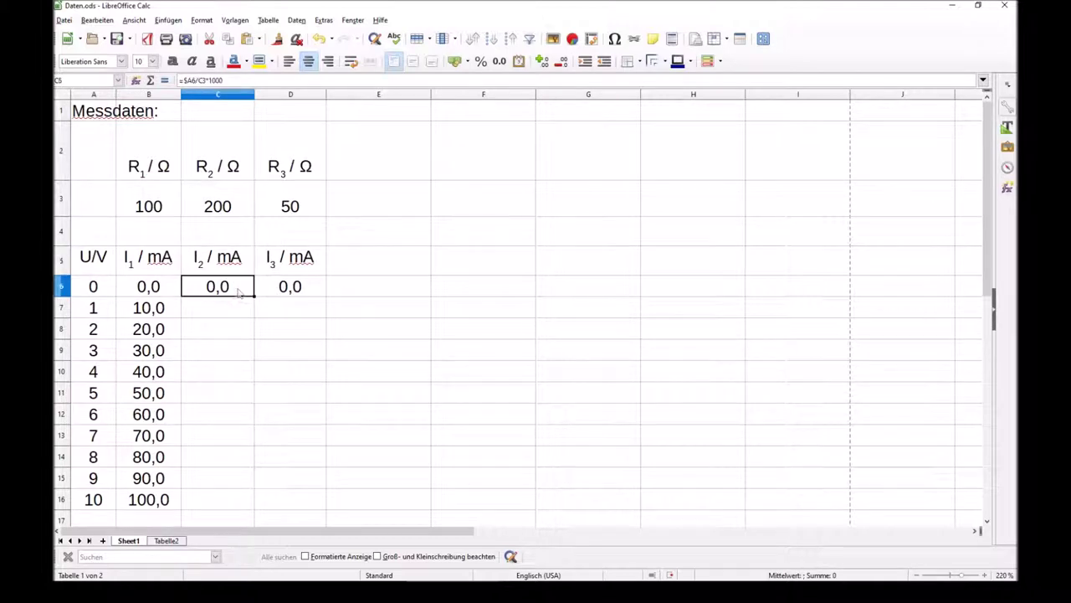
pyautogui.click(167, 293)
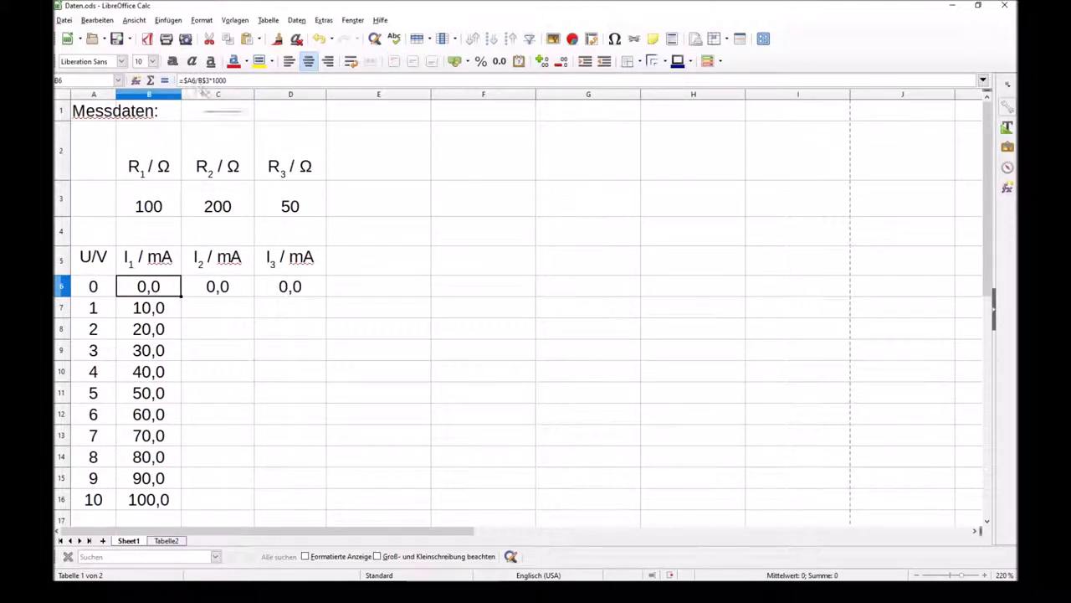
pyautogui.click(207, 293)
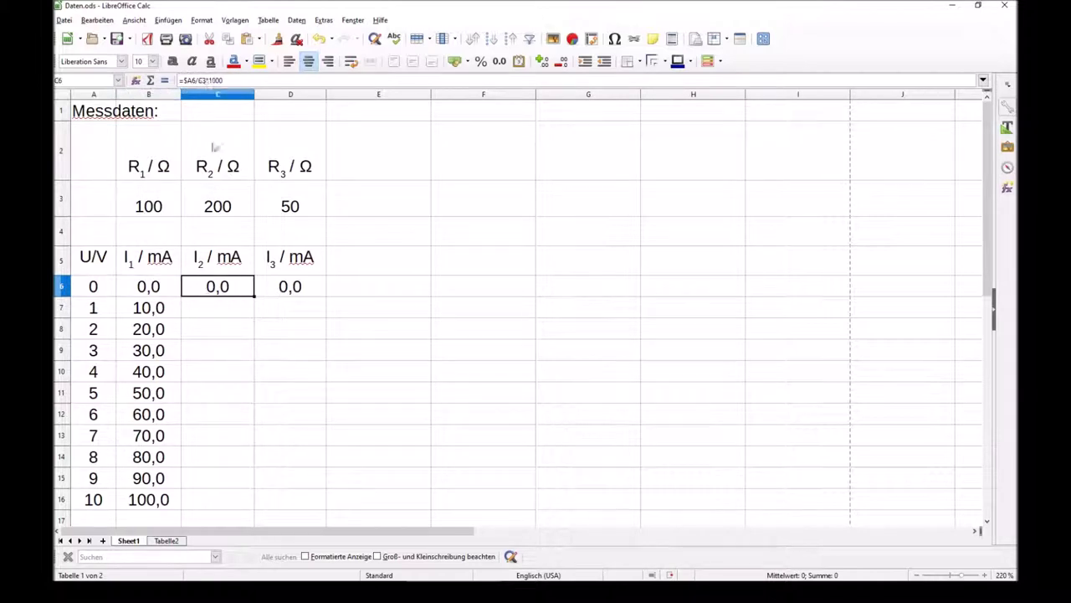
# Fill the formulas in C6 and D6 down to row 16 to calculate the currents I2 and I3 for all voltages.
pyautogui.click(163, 296)
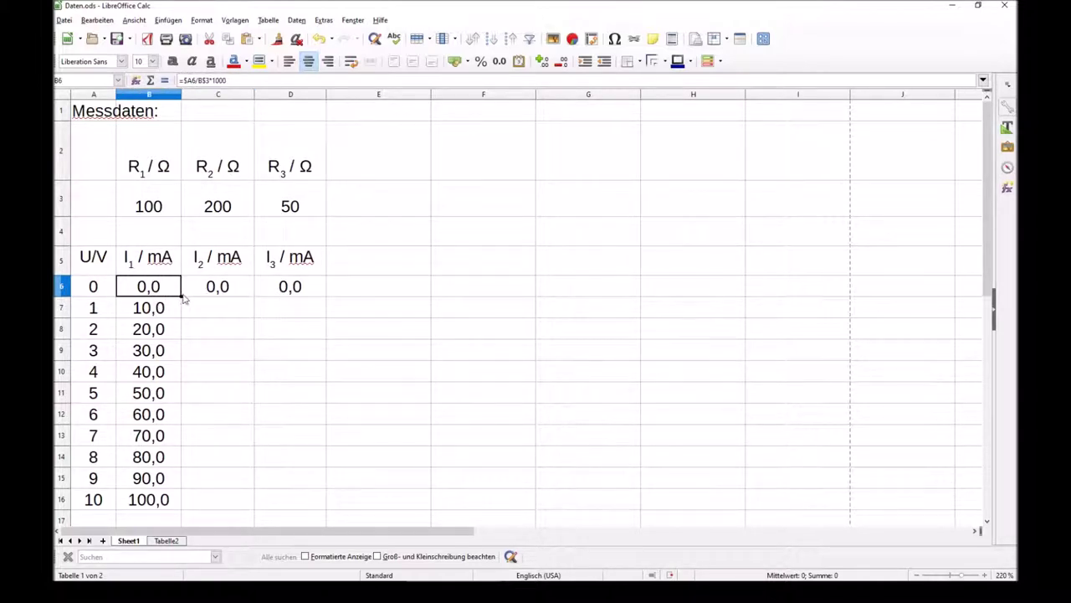
pyautogui.moveTo(182, 293); pyautogui.dragTo(248, 510)
pyautogui.click(248, 303)
pyautogui.click(249, 287)
pyautogui.click(302, 289)
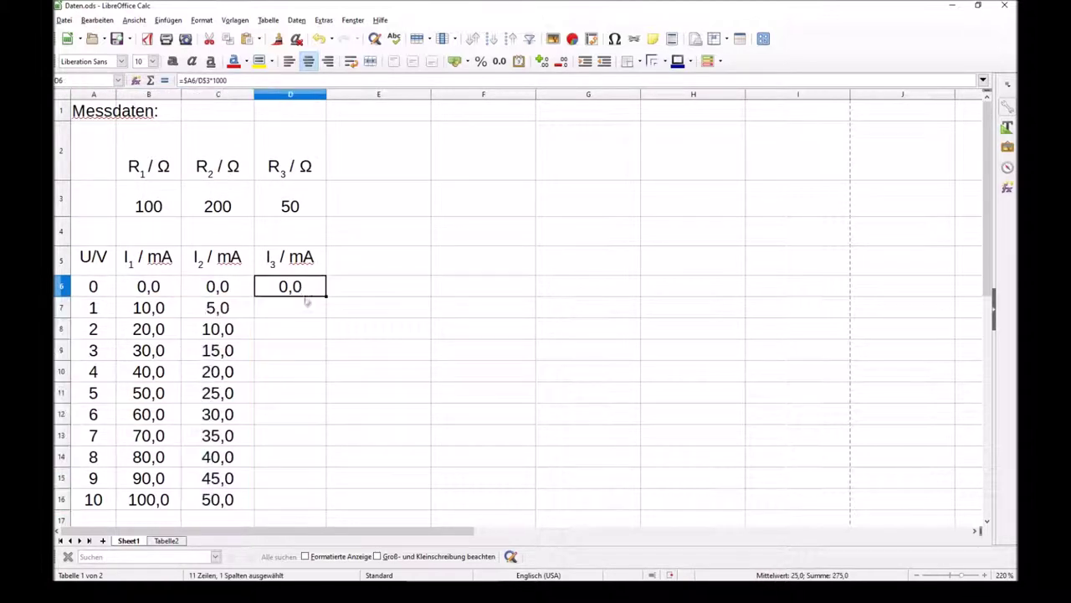
pyautogui.moveTo(326, 296); pyautogui.dragTo(308, 505)
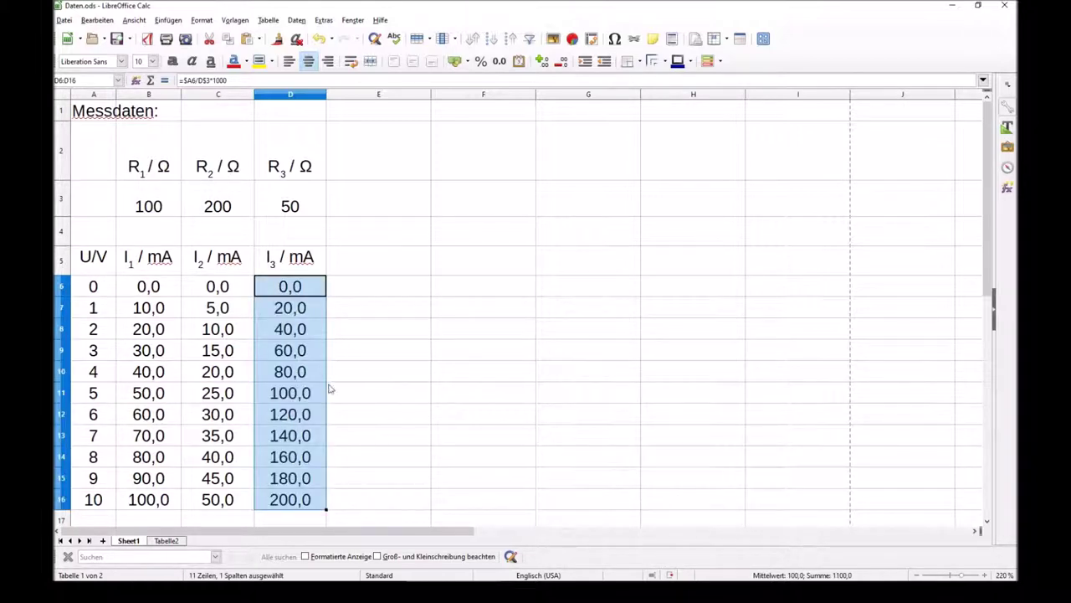
# Check the copied formulas in D12 and row 16, comparing the three currents at 10 V with their resistances in row 3.
pyautogui.click(293, 422)
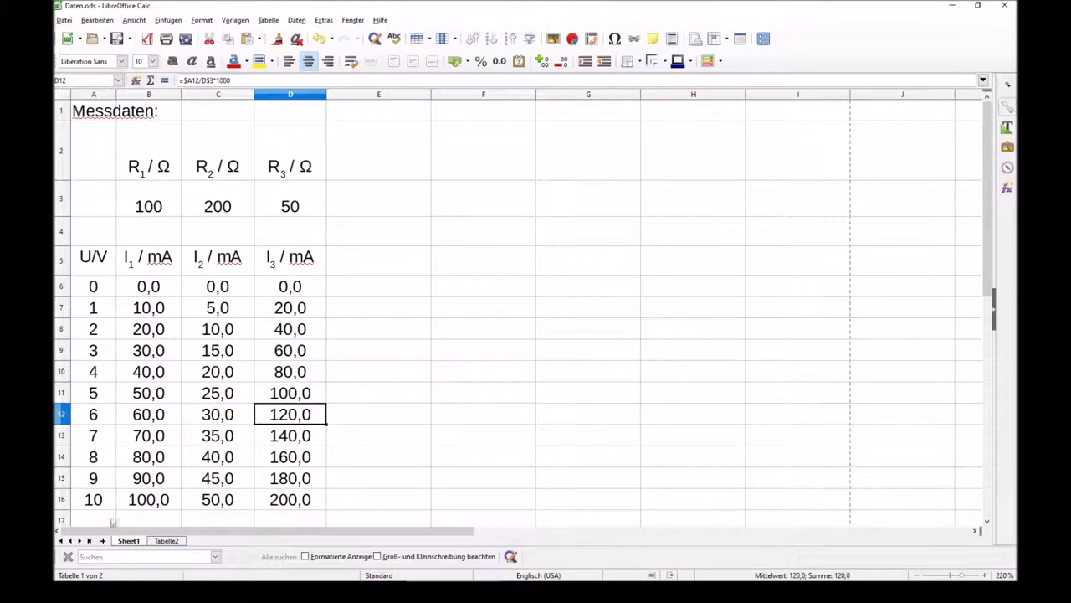
pyautogui.click(94, 500)
pyautogui.click(169, 501)
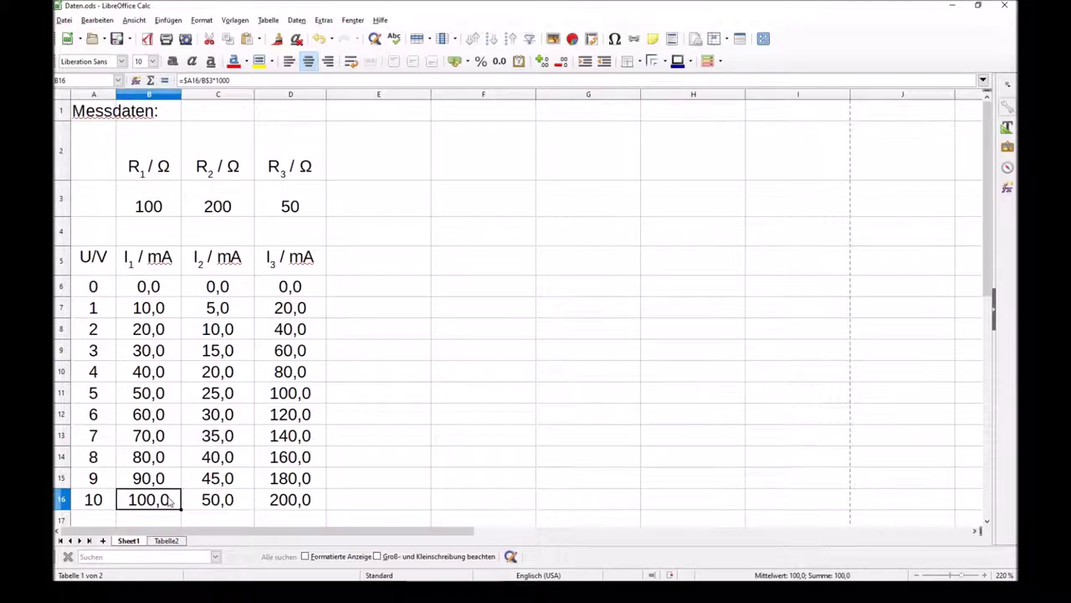
pyautogui.click(221, 208)
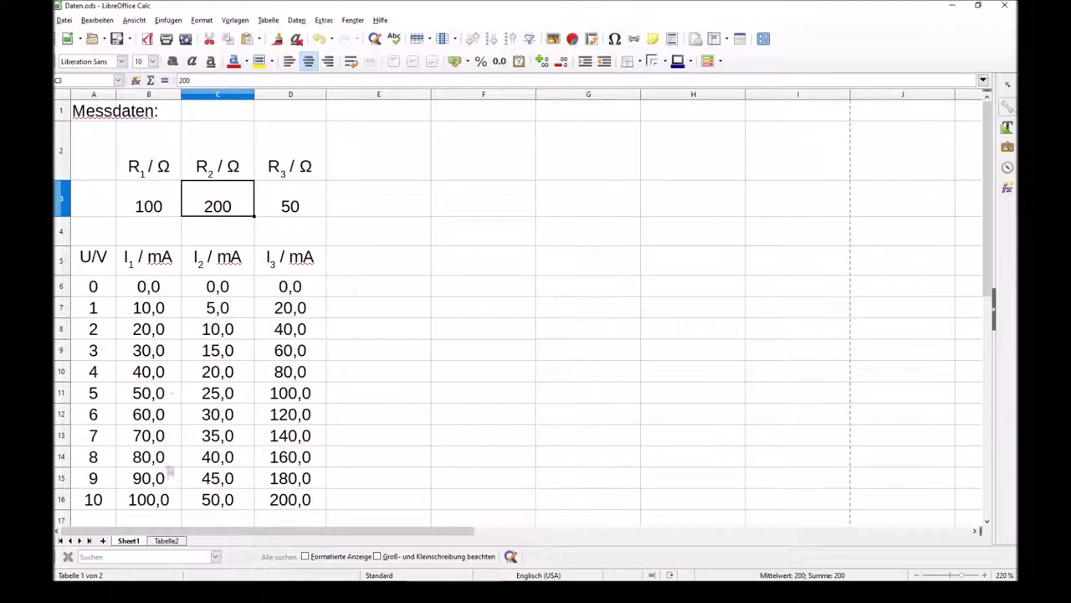
pyautogui.click(223, 502)
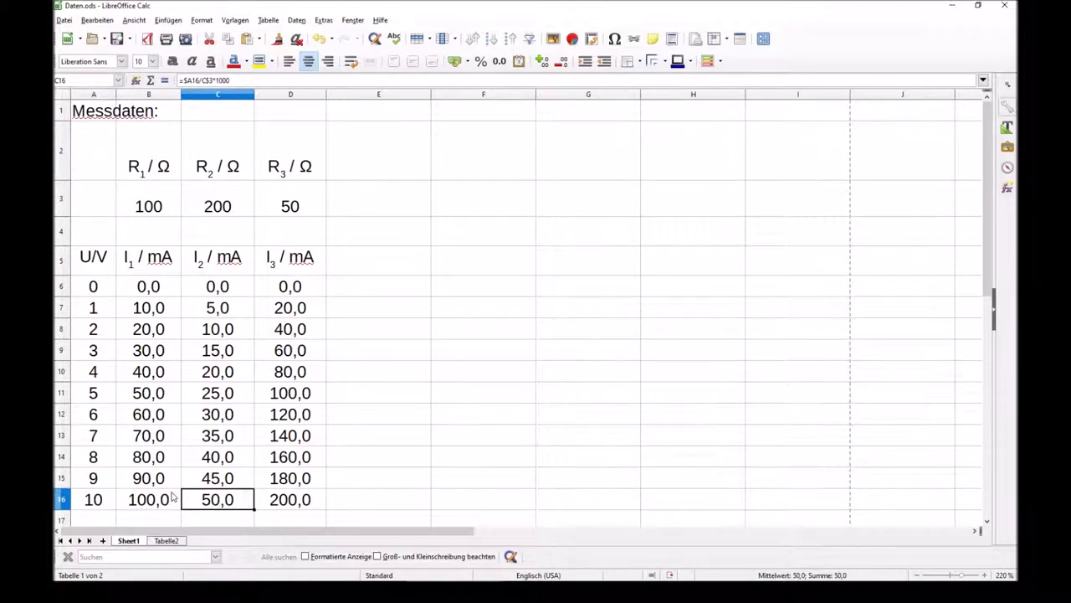
pyautogui.click(161, 505)
pyautogui.click(231, 509)
pyautogui.click(288, 207)
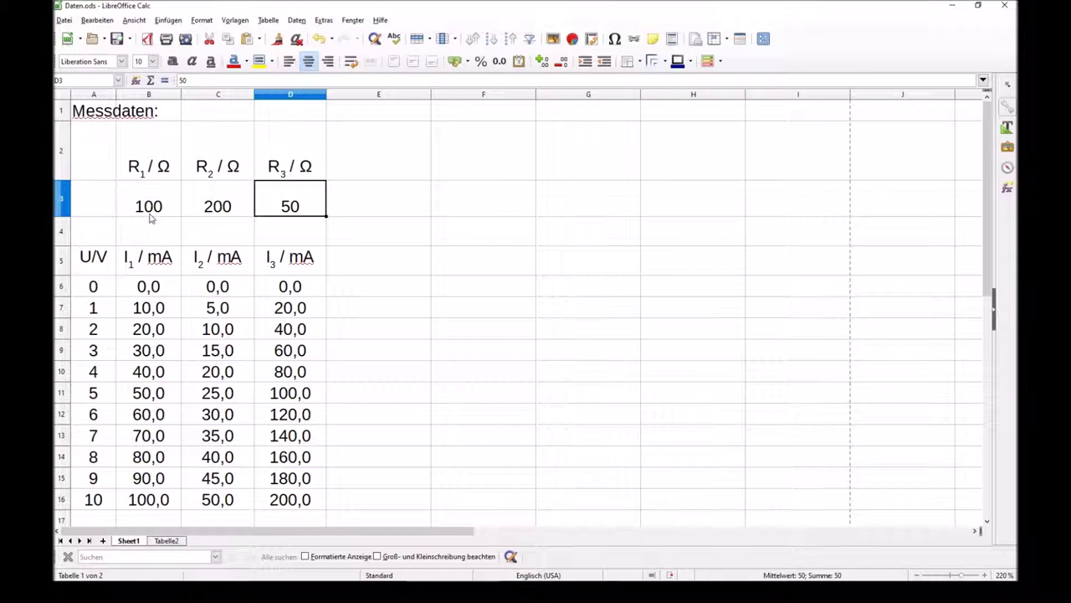
pyautogui.click(291, 502)
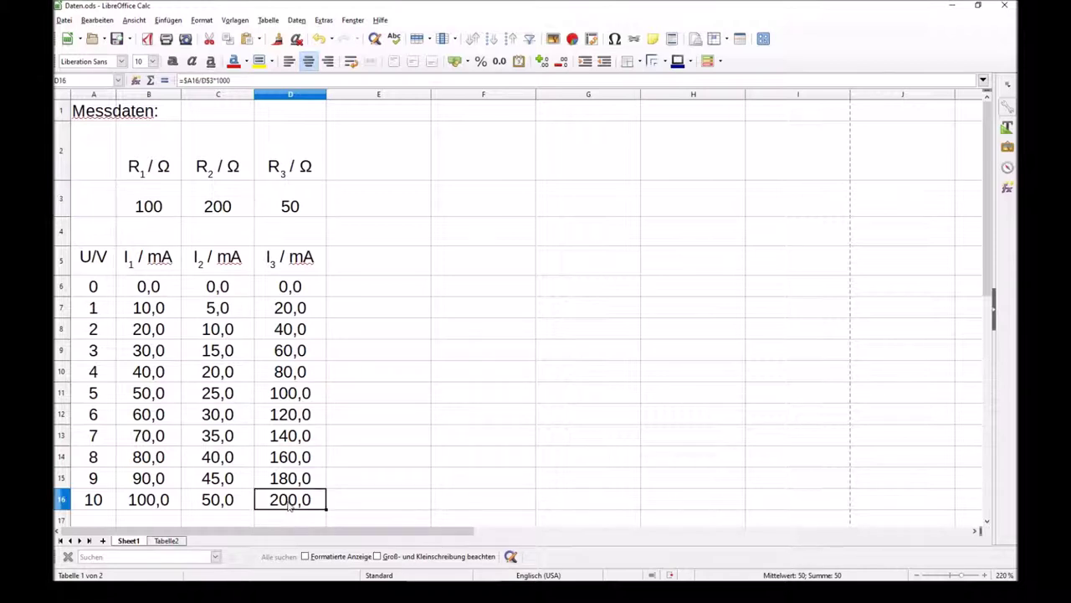
pyautogui.click(141, 501)
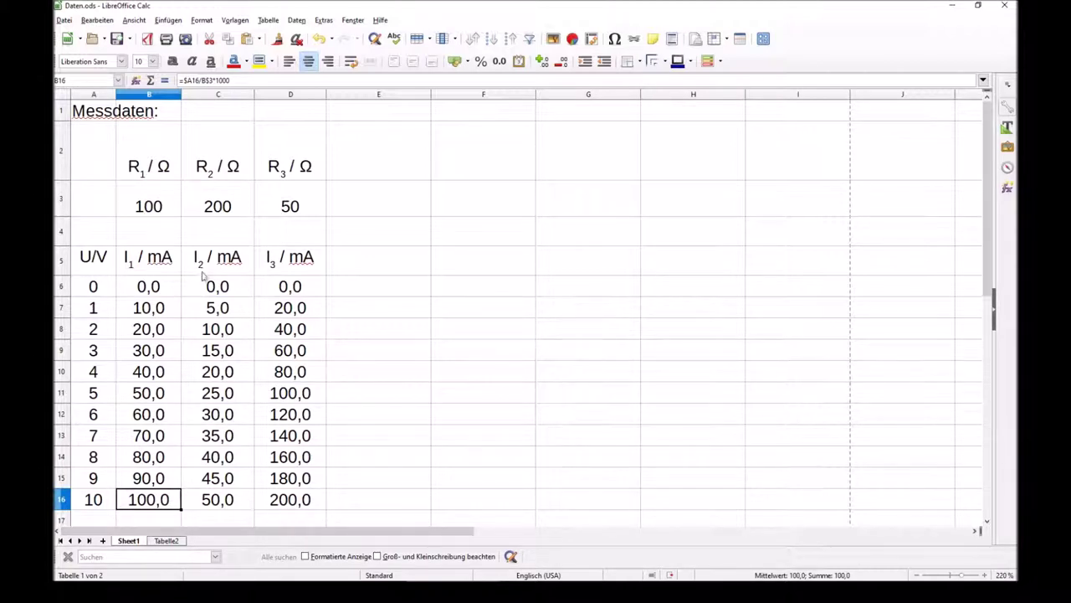
# Examine the column-fixed voltage reference and row-fixed resistance reference in the formula of B15, leaving the formula as it is.
pyautogui.scroll(-1, 202, 277)
pyautogui.click(107, 420)
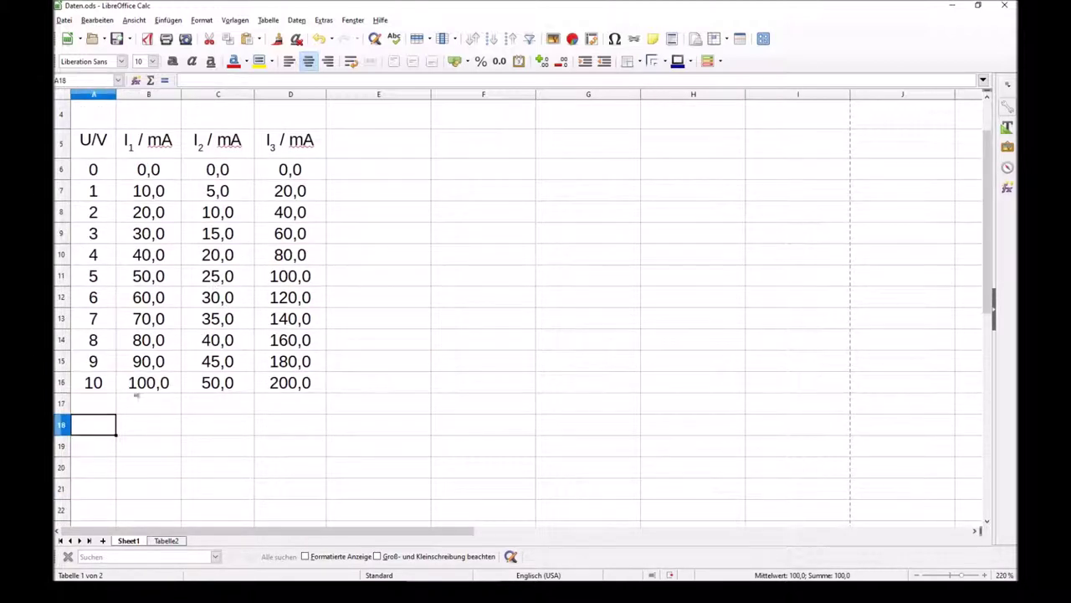
pyautogui.click(148, 361)
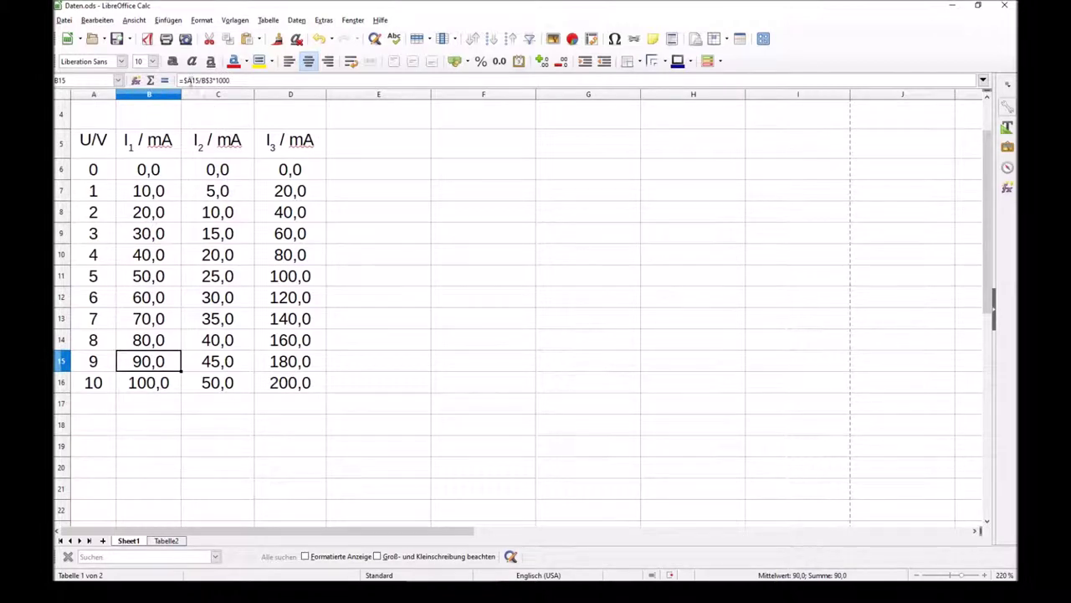
pyautogui.click(217, 81)
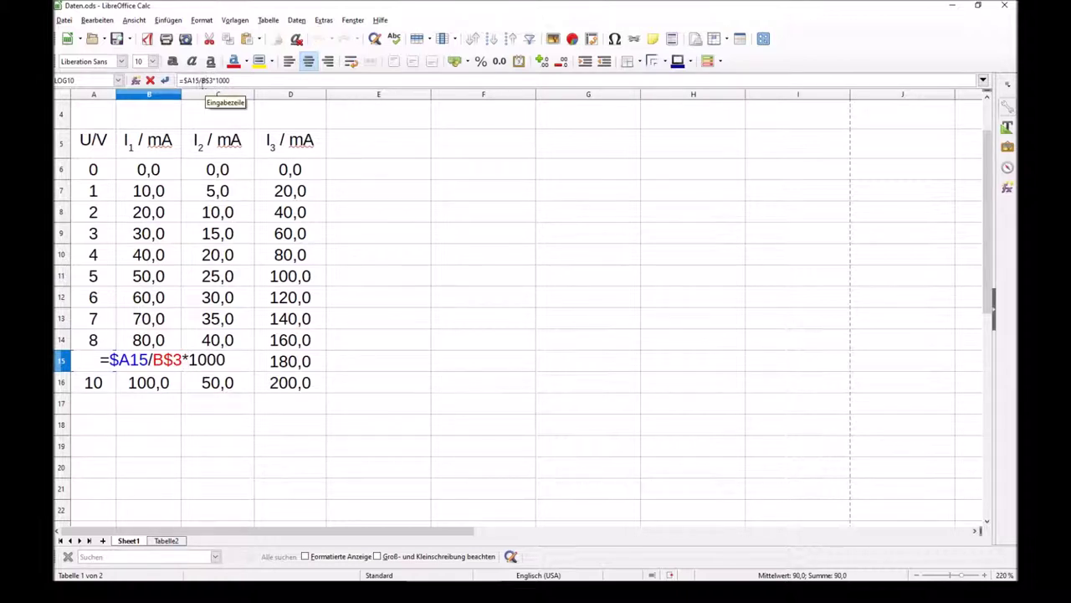
pyautogui.doubleClick(199, 80)
pyautogui.click(199, 80)
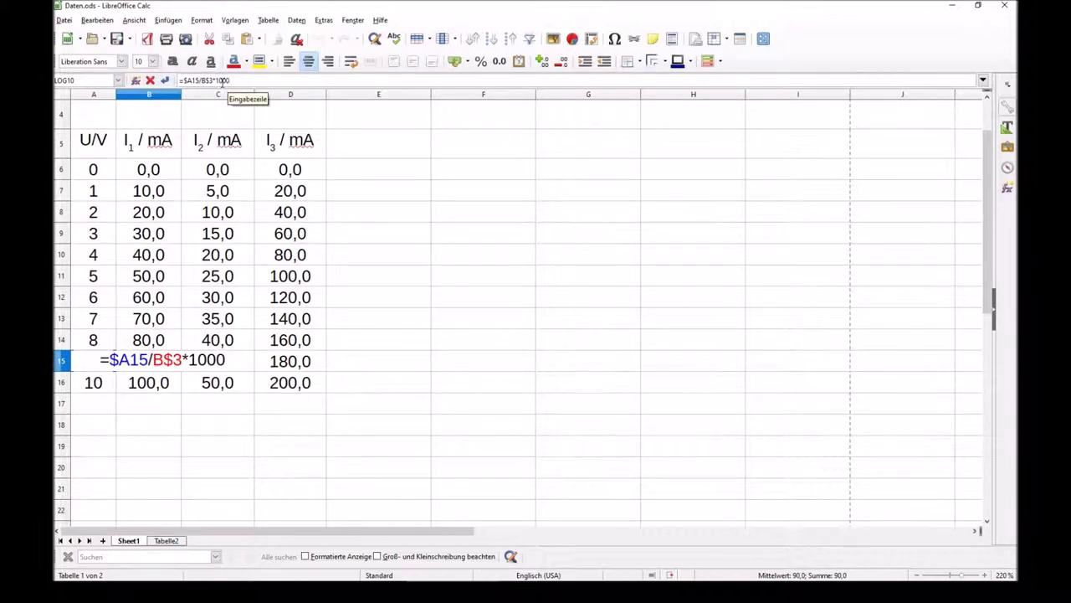
pyautogui.press('Return')
# Open the Function Wizard for the empty cell B18 and browse the function list of the category Alle.
pyautogui.click(141, 421)
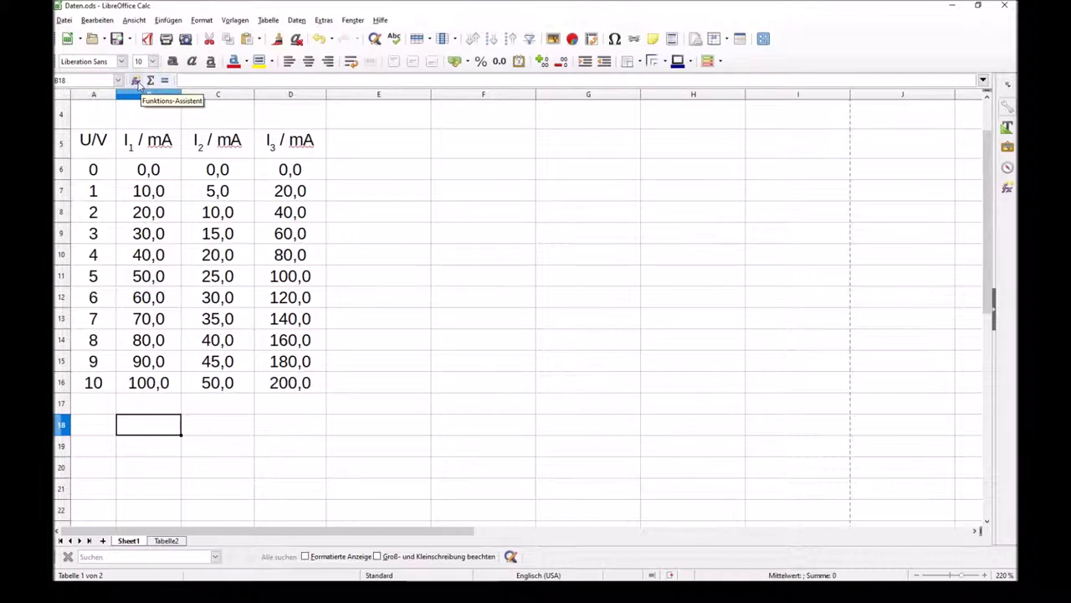
pyautogui.click(136, 81)
pyautogui.moveTo(436, 191)
pyautogui.mouseDown()
pyautogui.moveTo(438, 358)
pyautogui.moveTo(437, 184)
pyautogui.mouseUp()
pyautogui.click(435, 152)
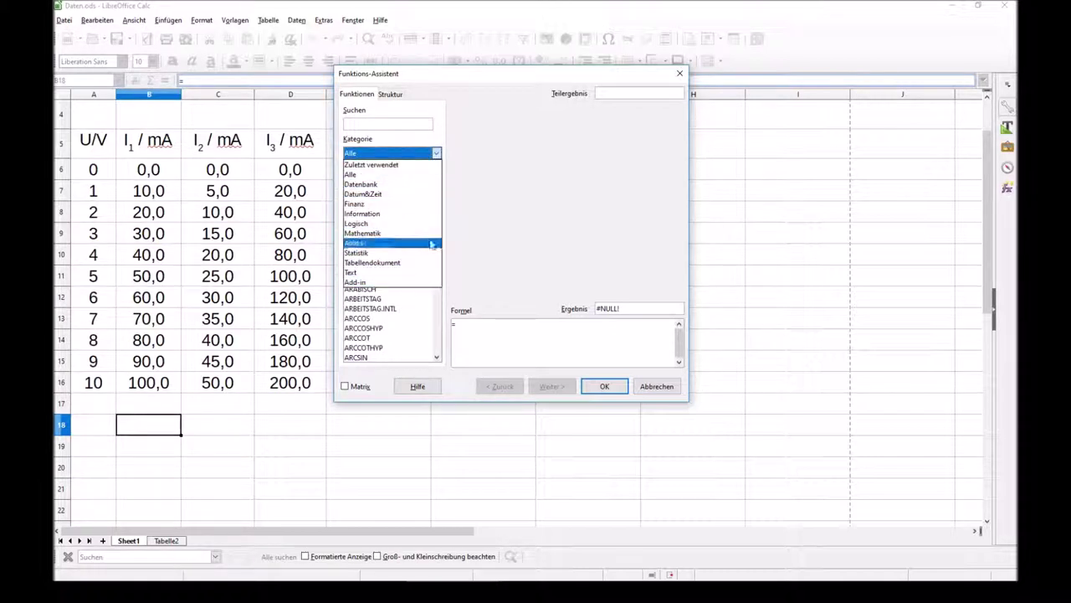
pyautogui.click(419, 164)
pyautogui.moveTo(440, 193); pyautogui.dragTo(458, 298)
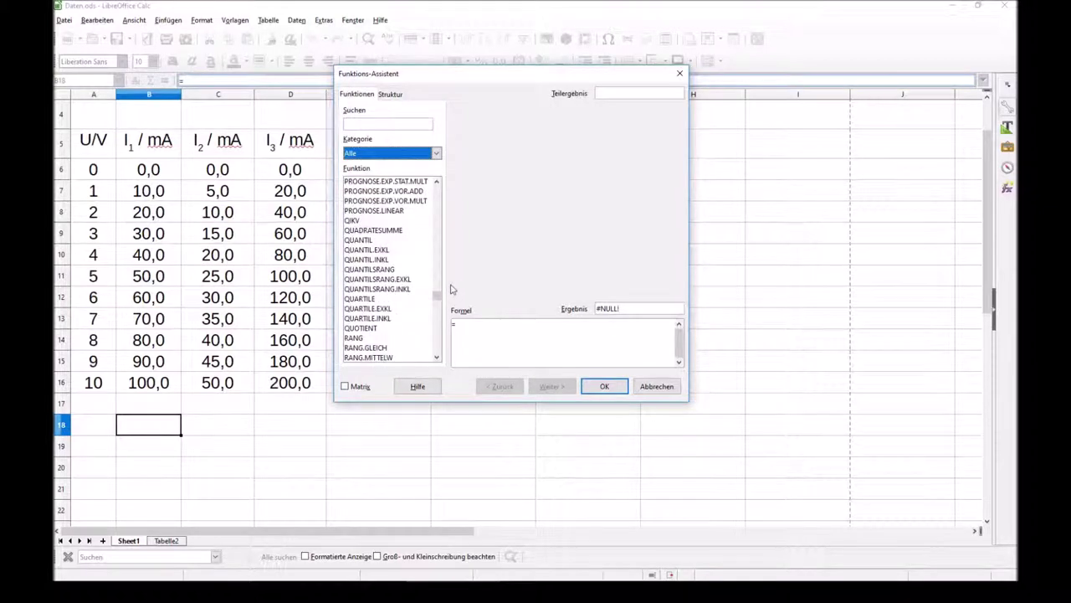